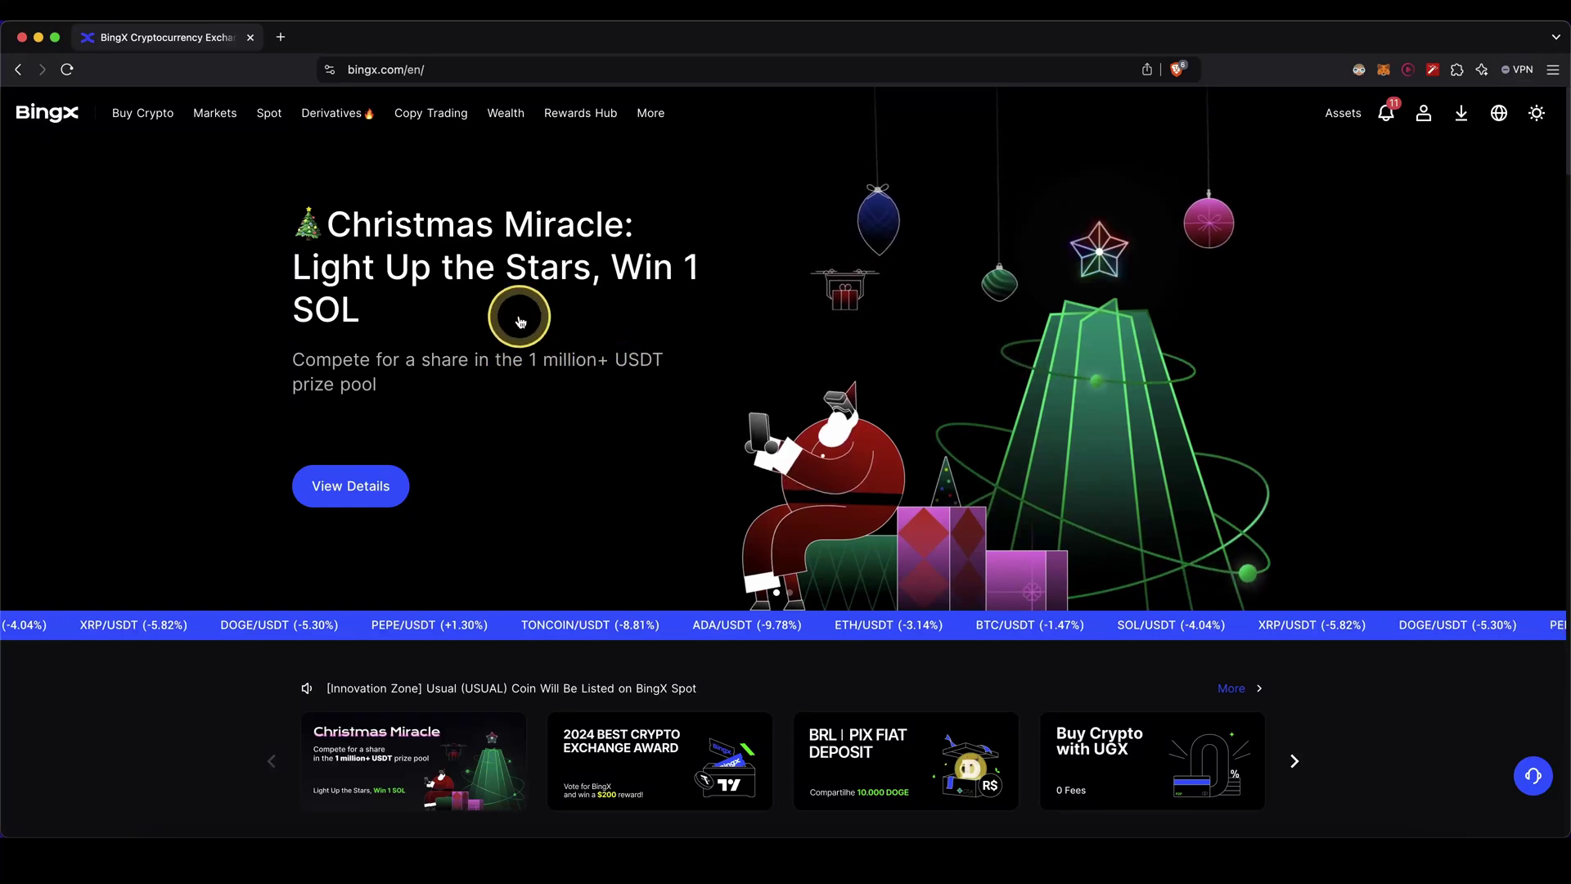
- Scroll the unfilled sign-up form to Create account, then switch to the Tell-a-Friend referral tab
drag(657, 260, 620, 219)
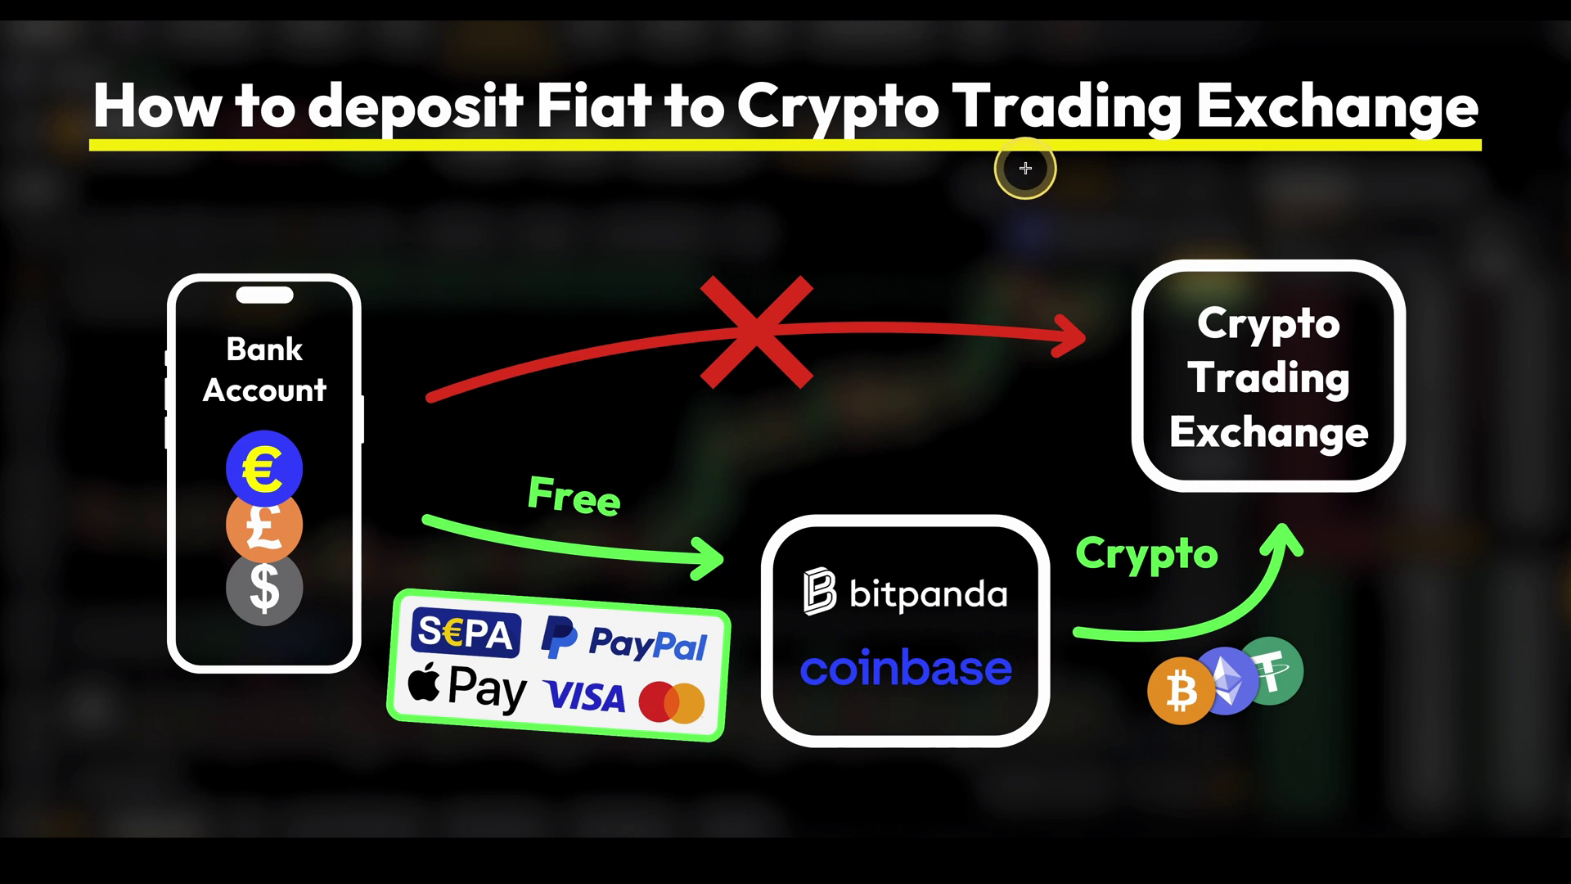
drag(1266, 251, 1216, 279)
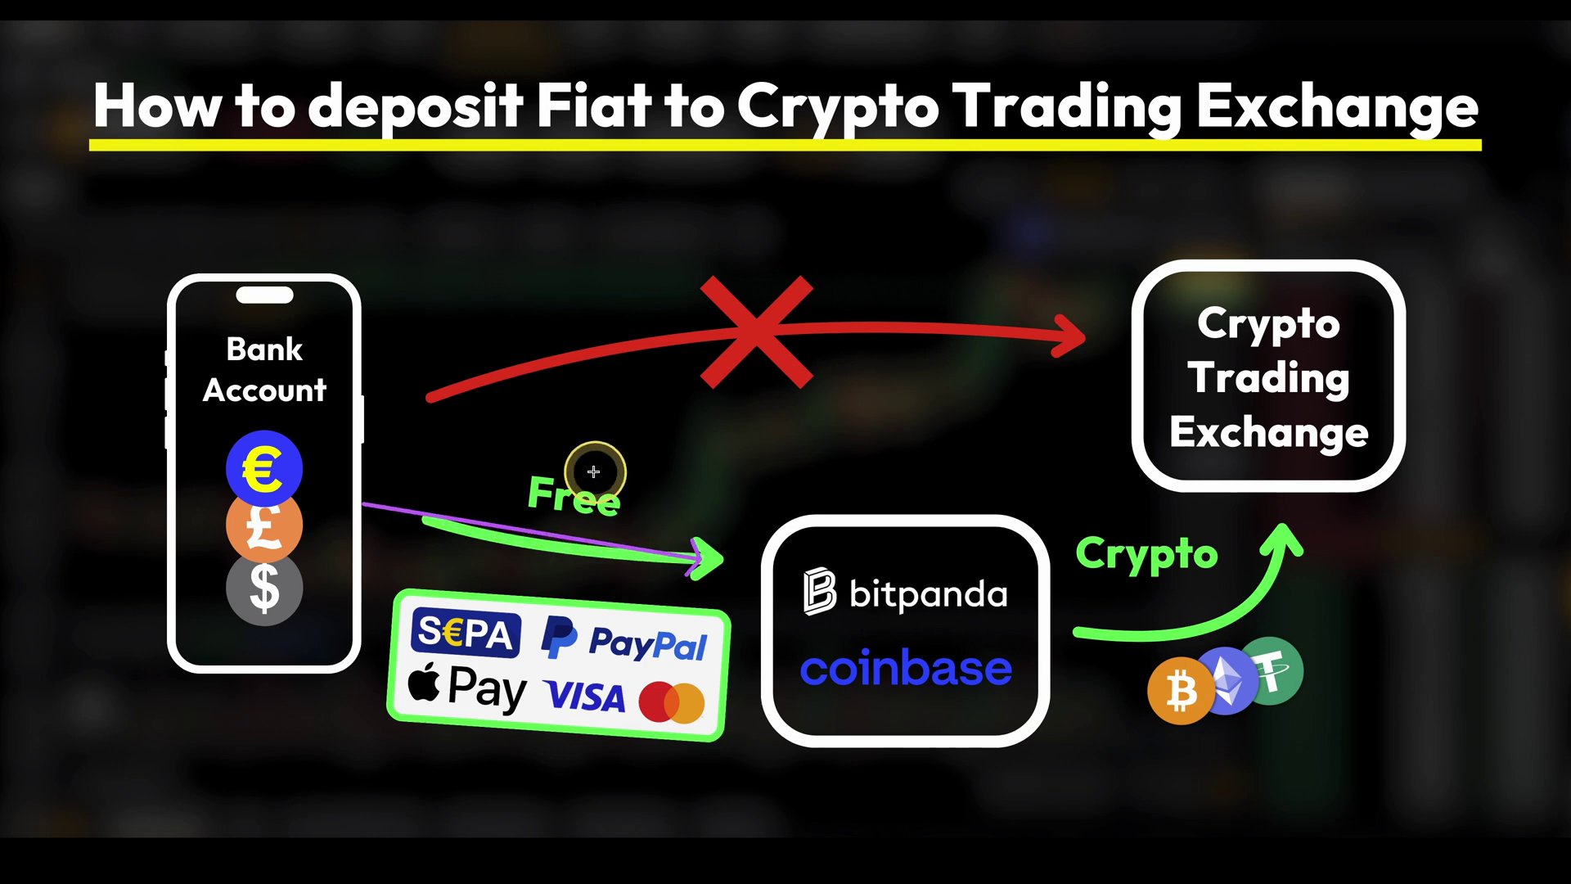
mouse_move(559, 454)
mouse_down()
mouse_move(525, 552)
mouse_move(558, 456)
mouse_up()
mouse_move(221, 262)
mouse_down()
mouse_move(140, 287)
mouse_move(317, 620)
mouse_move(246, 263)
mouse_up()
key(Escape)
drag(322, 664, 369, 652)
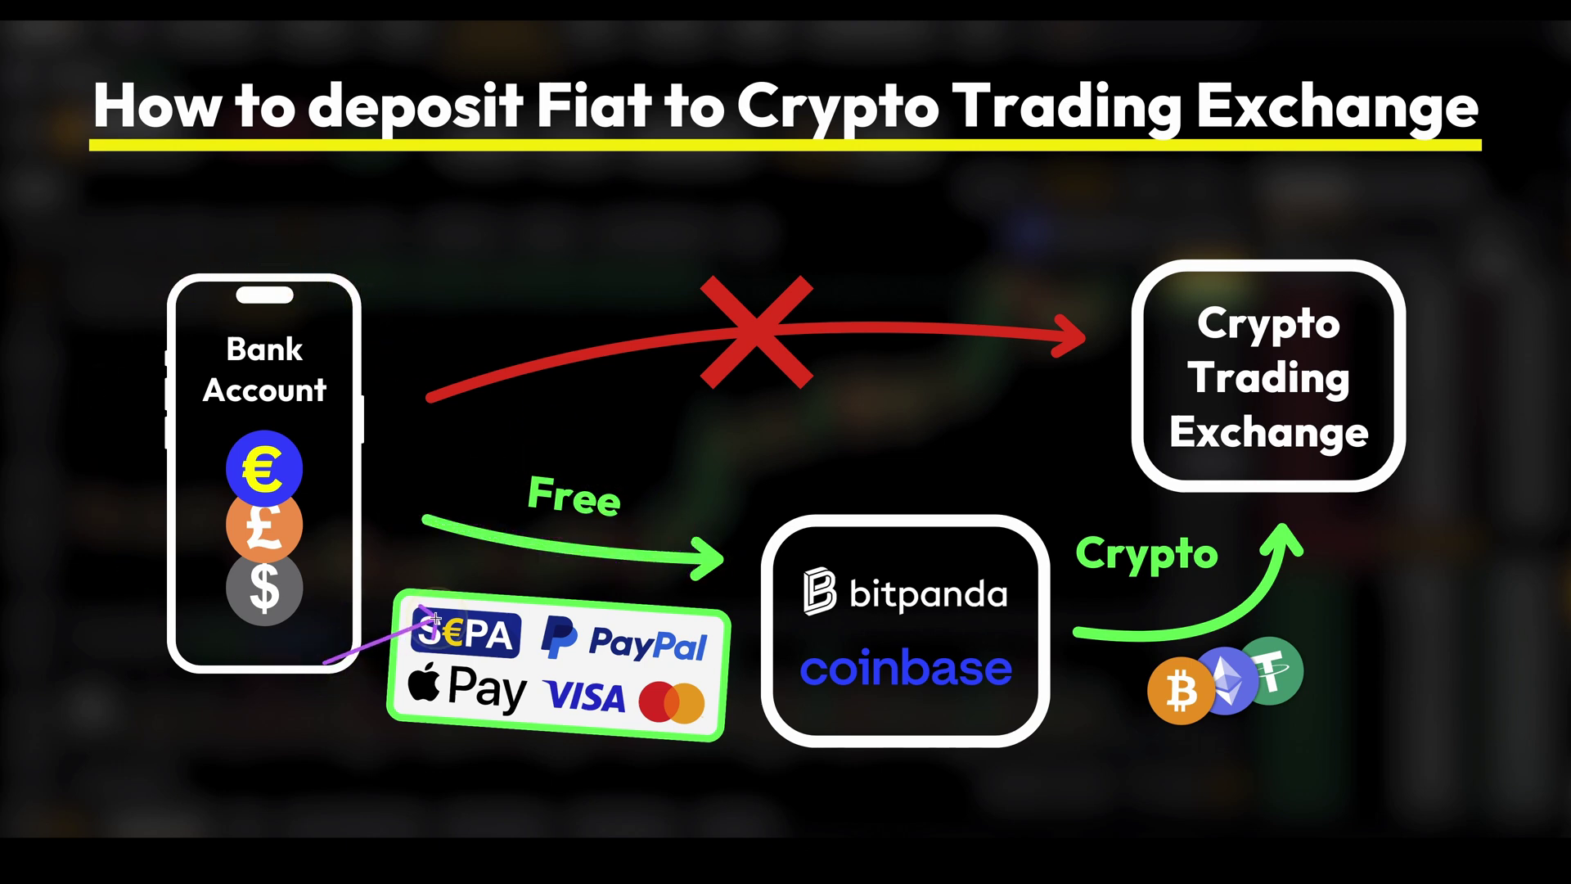
drag(640, 814, 624, 742)
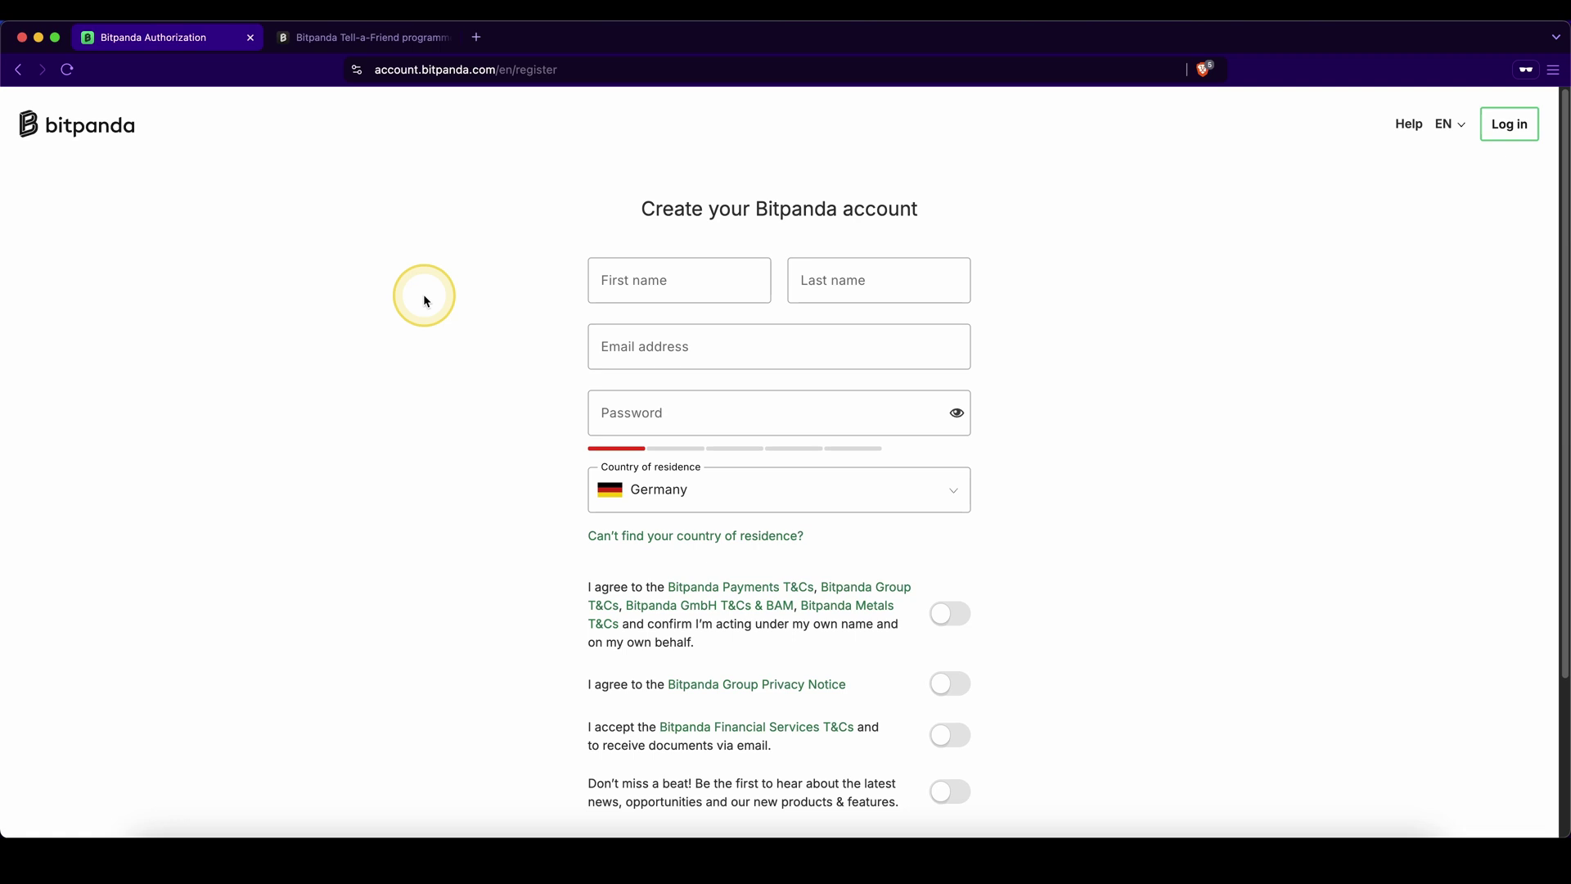
mouse_move(378, 341)
mouse_down()
mouse_move(356, 506)
mouse_move(364, 742)
mouse_up()
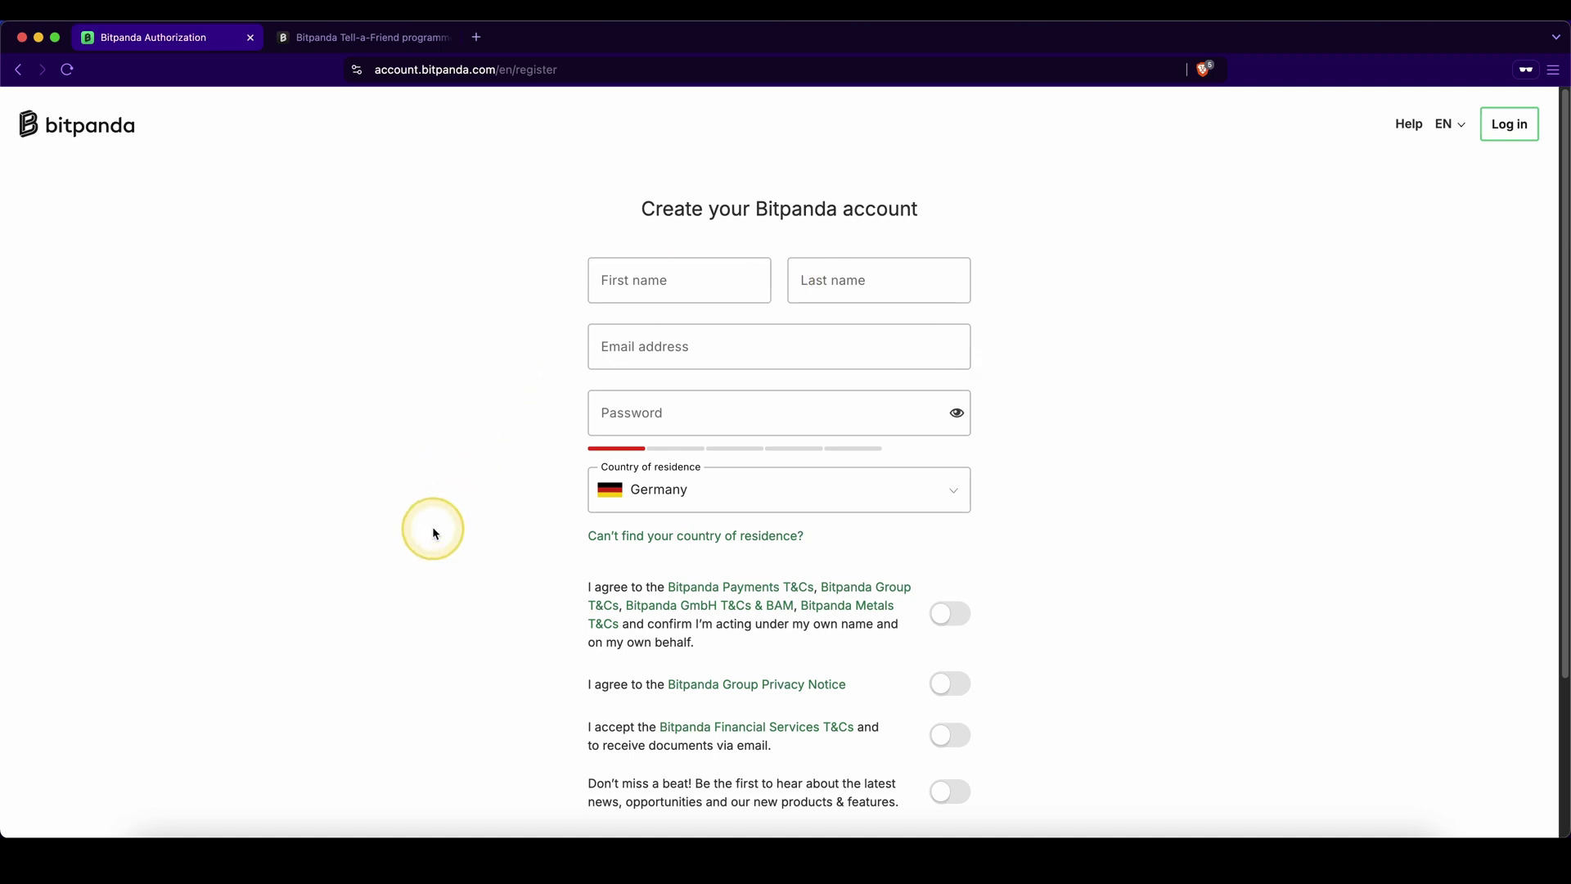
scroll(432, 530, down, 1)
scroll(966, 442, down, 3)
scroll(966, 452, down, 1)
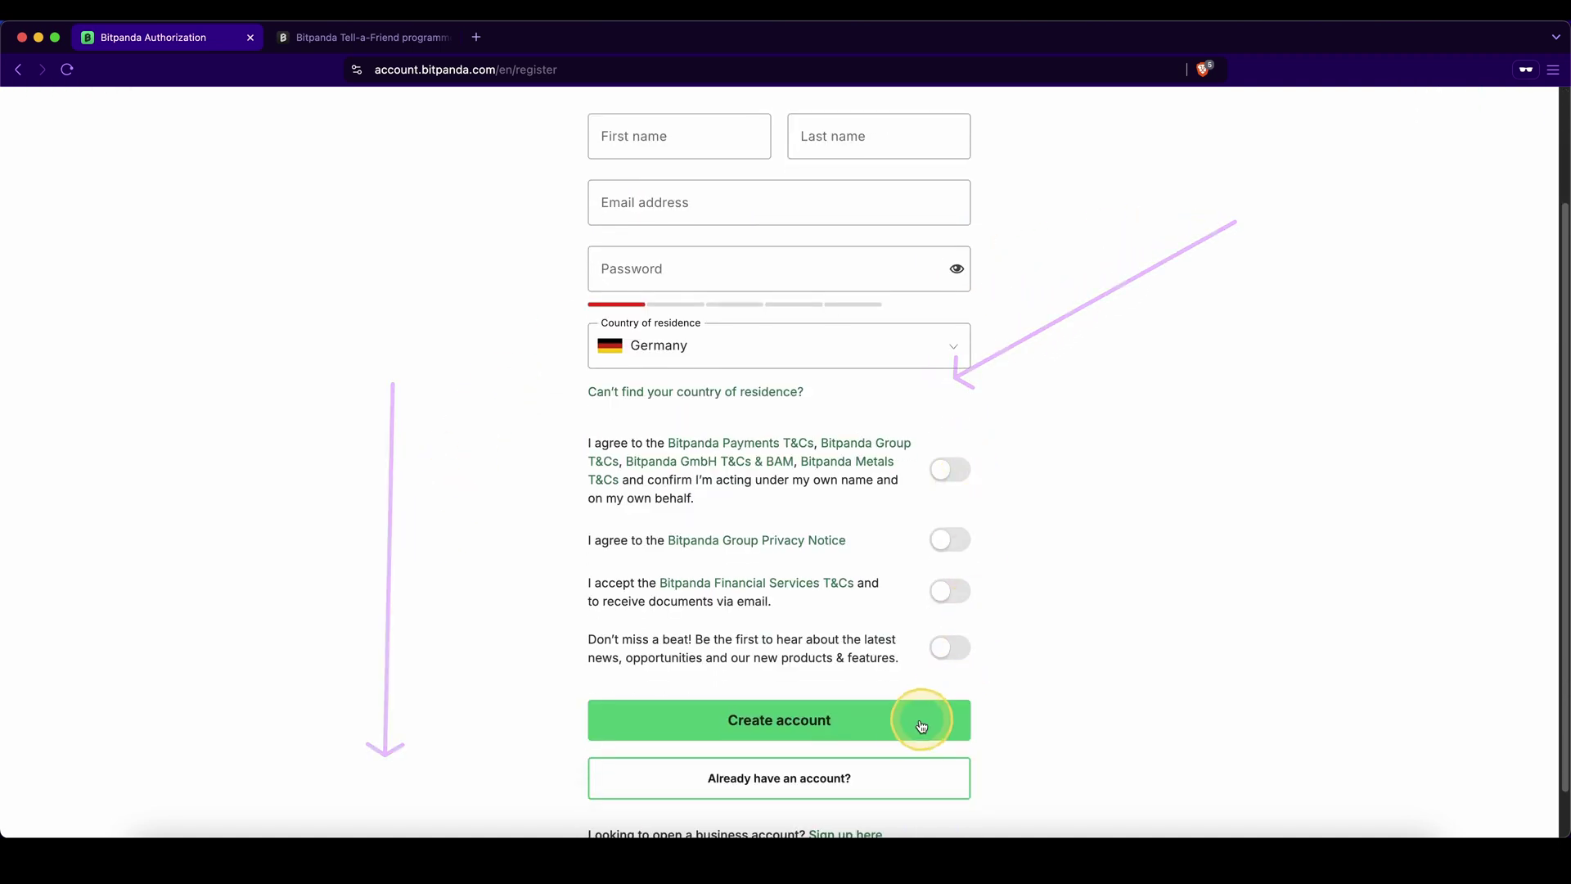
key(ctrl+Tab)
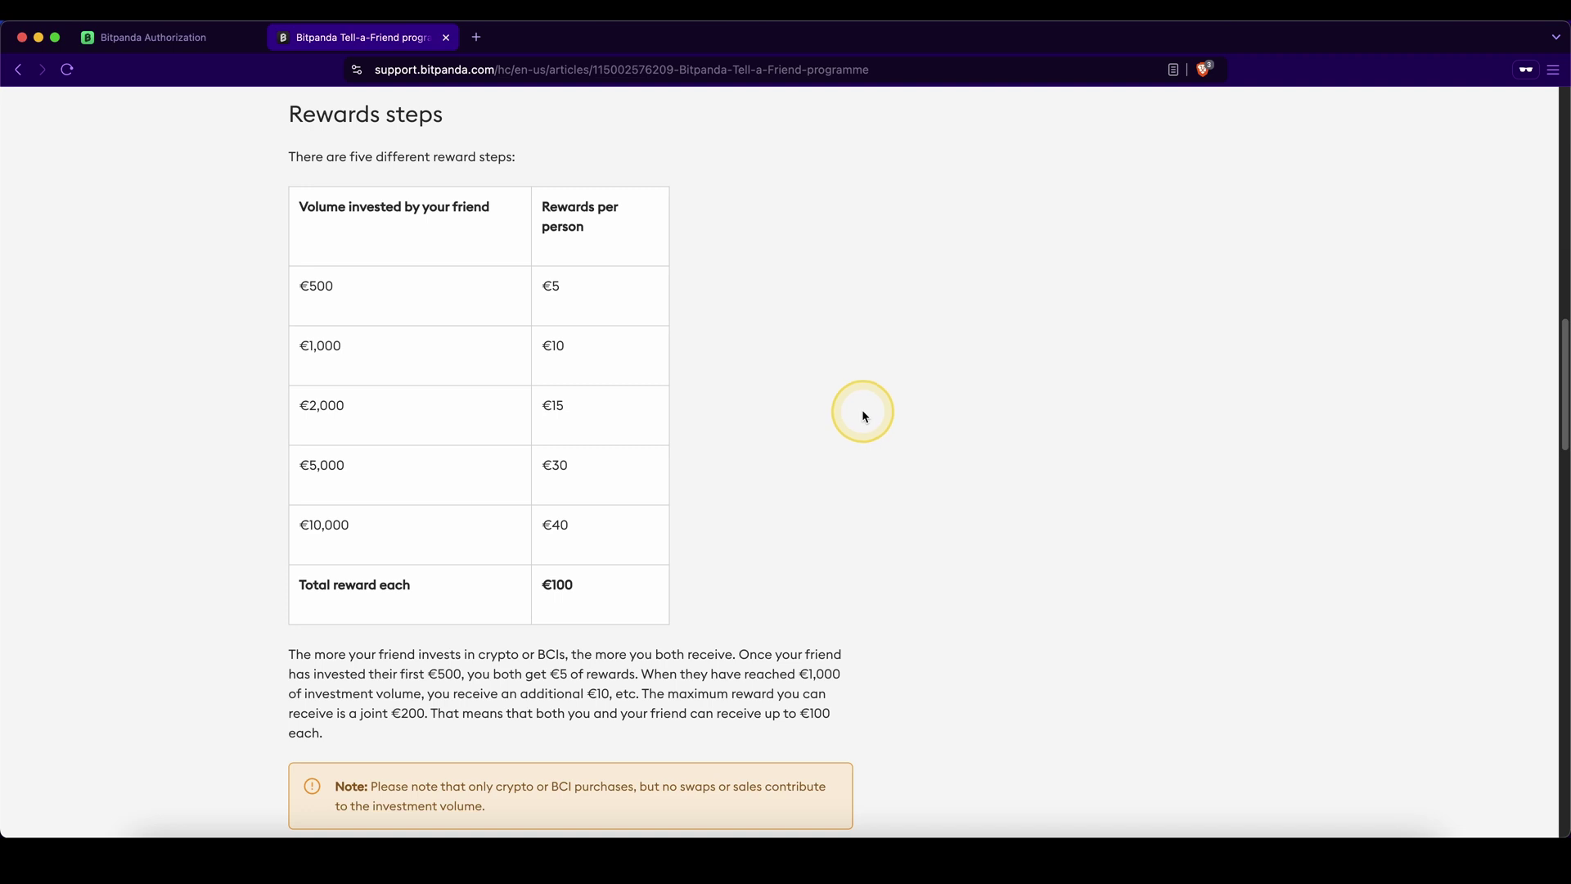
- Bring up the Customer & ID documents acceptance policy article listing accepted documents by citizenship
drag(863, 412, 597, 595)
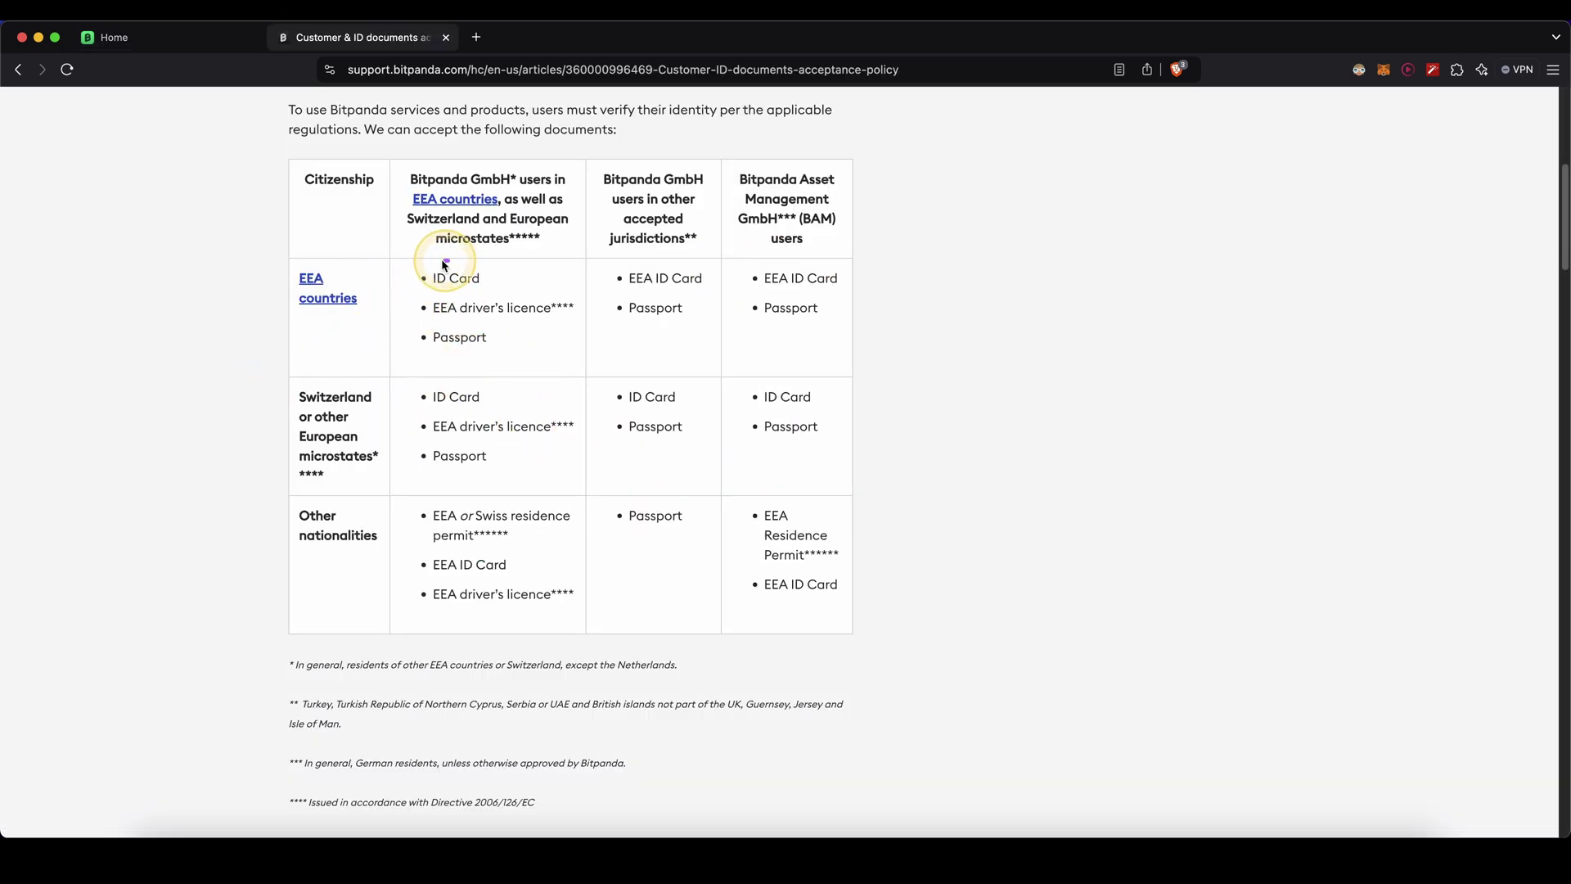
- Go back to the How to verify? article, then close the help tab to reveal the home dashboard
mouse_move(448, 260)
mouse_down()
mouse_move(504, 295)
mouse_move(474, 333)
mouse_move(405, 363)
mouse_up()
key(super+bracketleft)
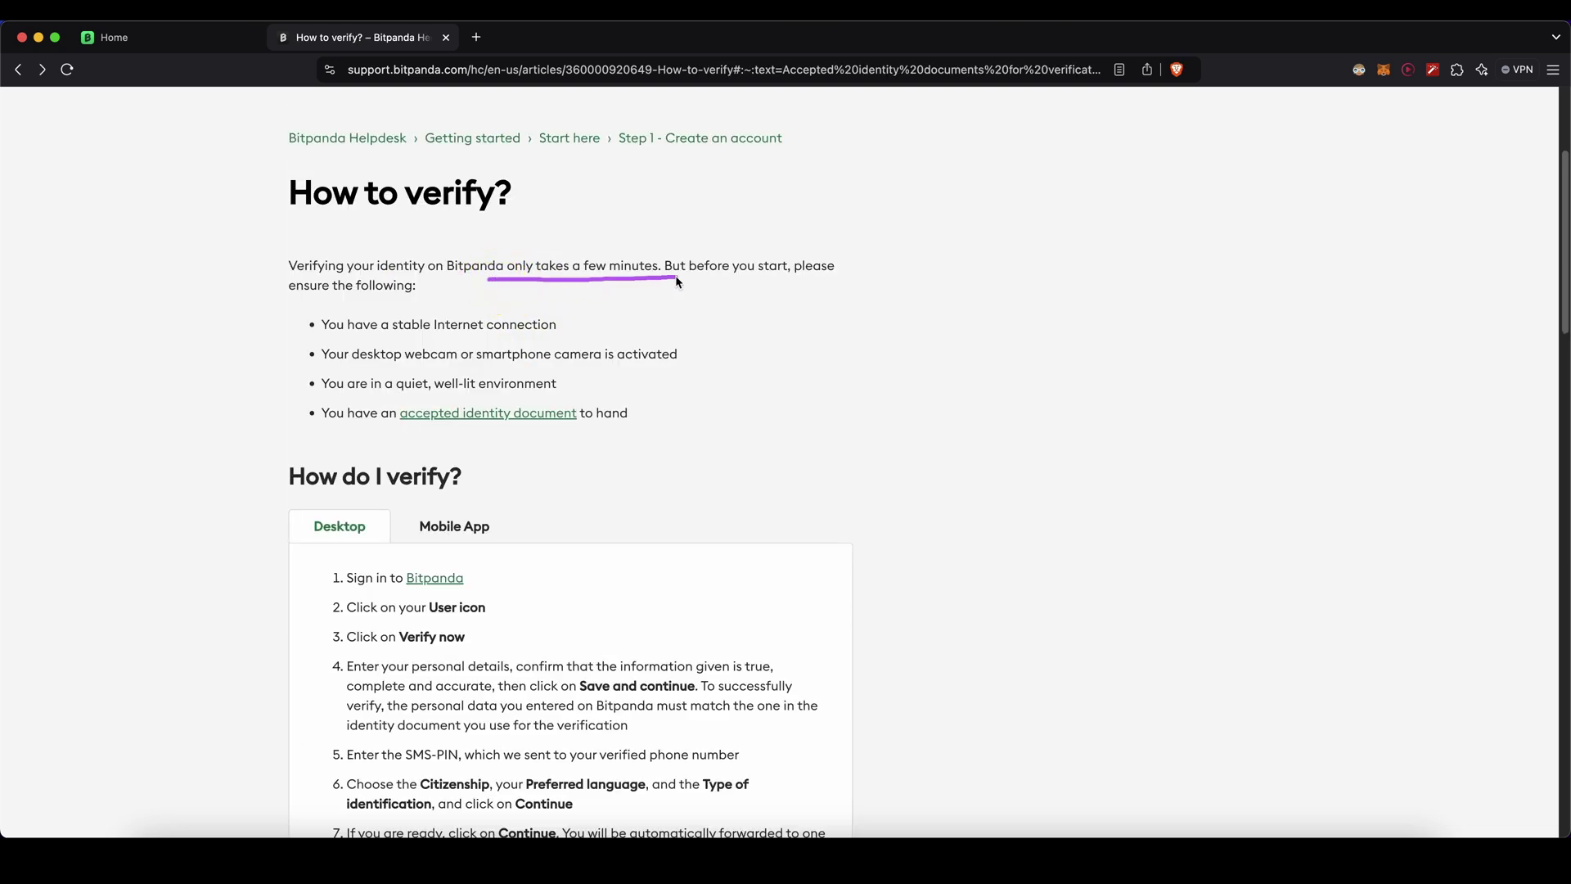
key(super+w)
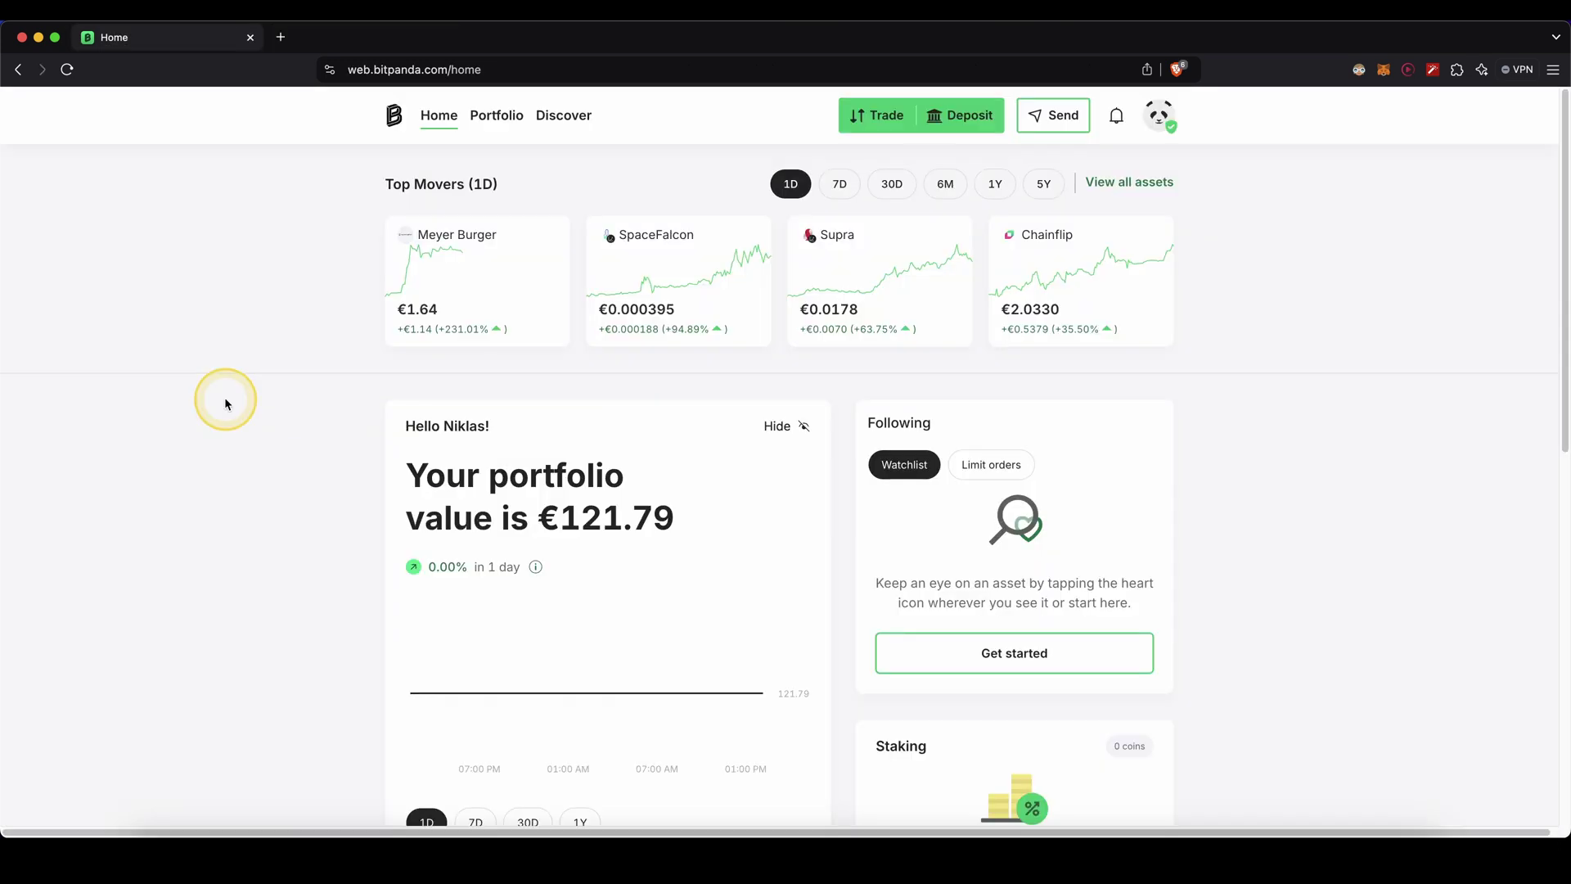
- Start a fiat deposit into the Euro wallet and reach the list of free payment methods
click(959, 117)
click(684, 424)
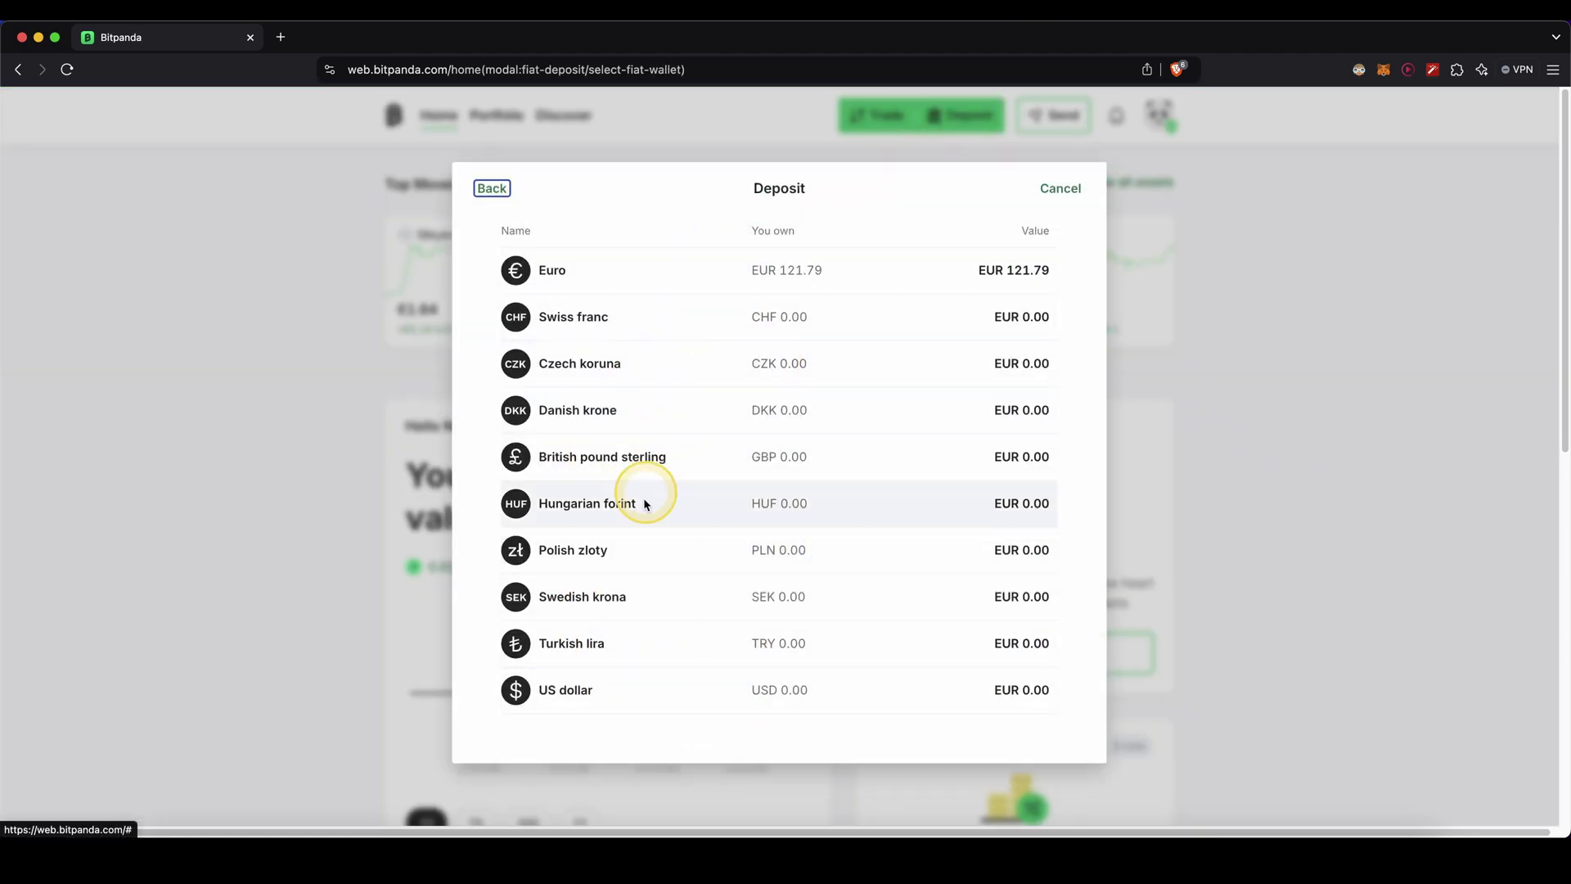
click(617, 267)
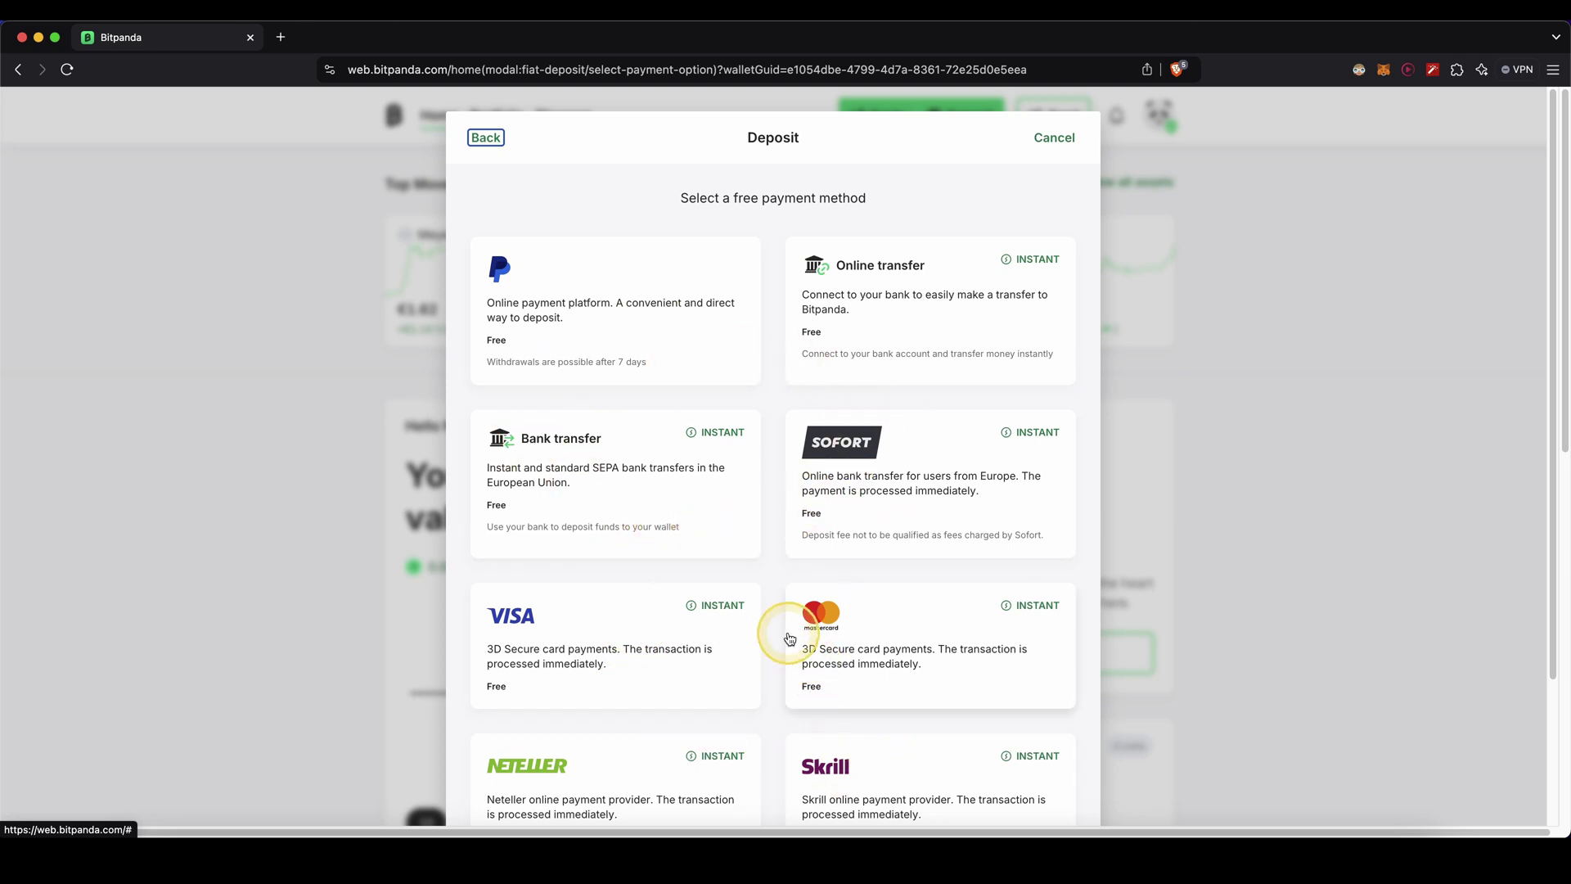
drag(700, 504, 496, 352)
drag(758, 419, 801, 363)
drag(660, 494, 536, 497)
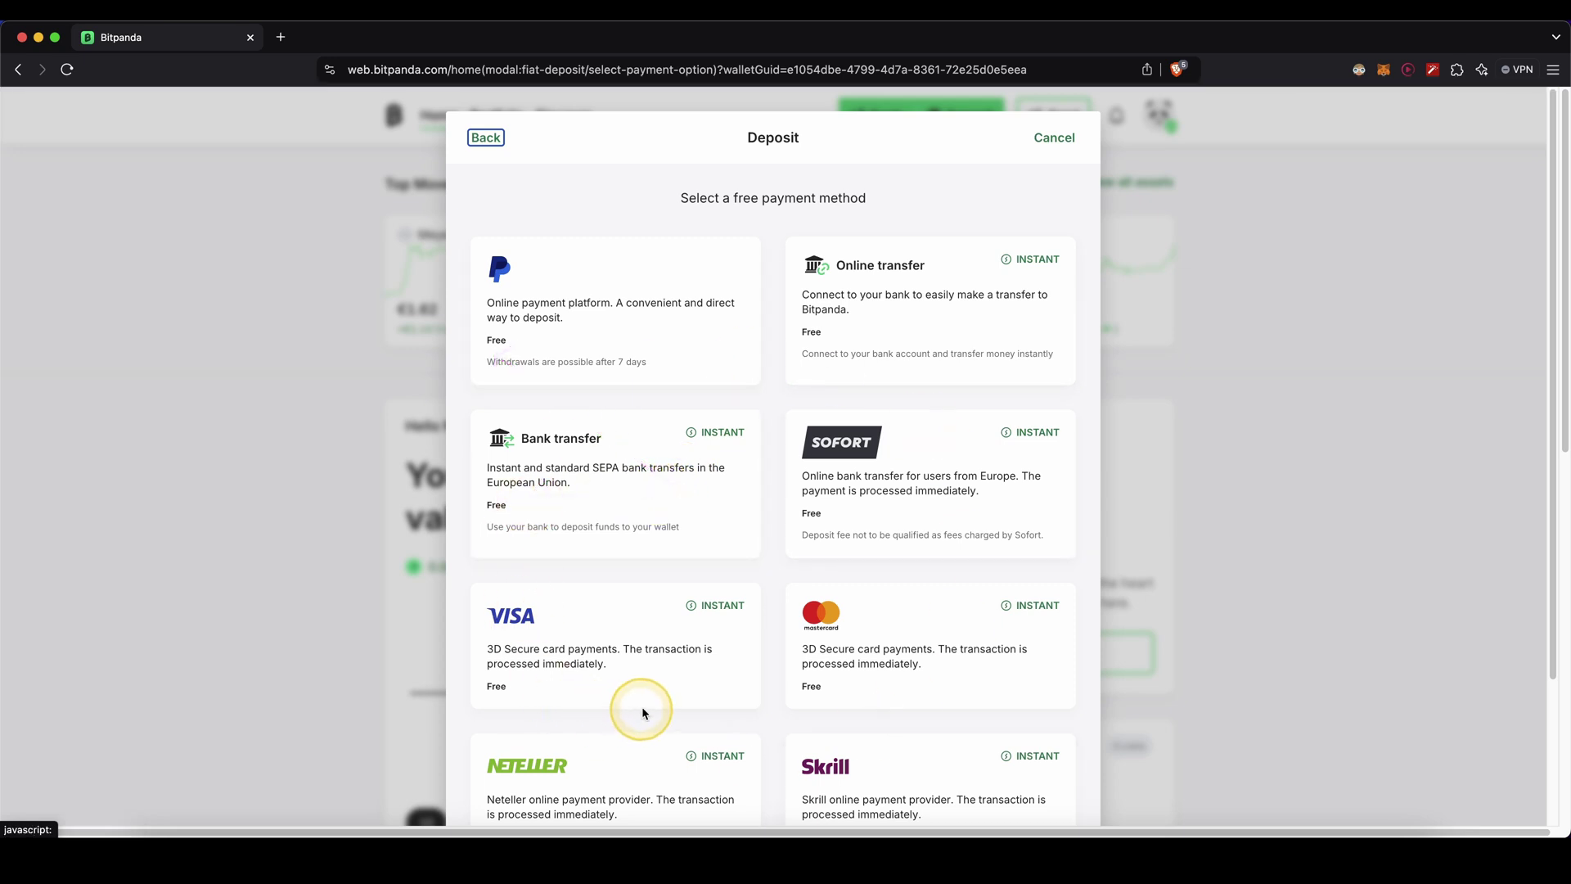
- Choose bank transfer for EUR 1,000, confirm the account is in my name and get the transfer instructions
click(569, 476)
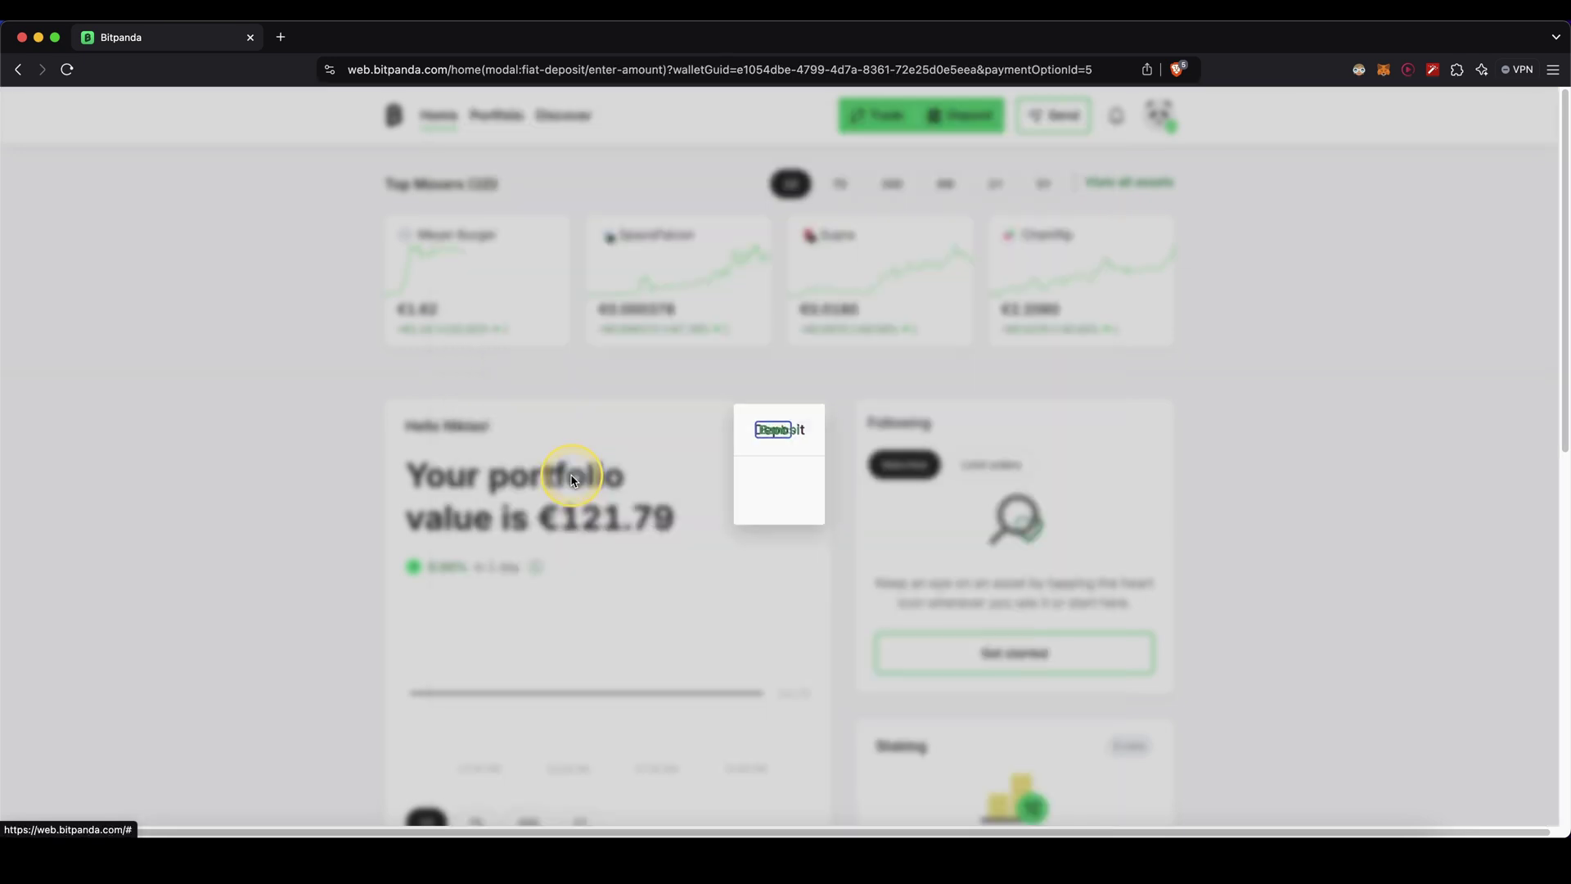
click(749, 385)
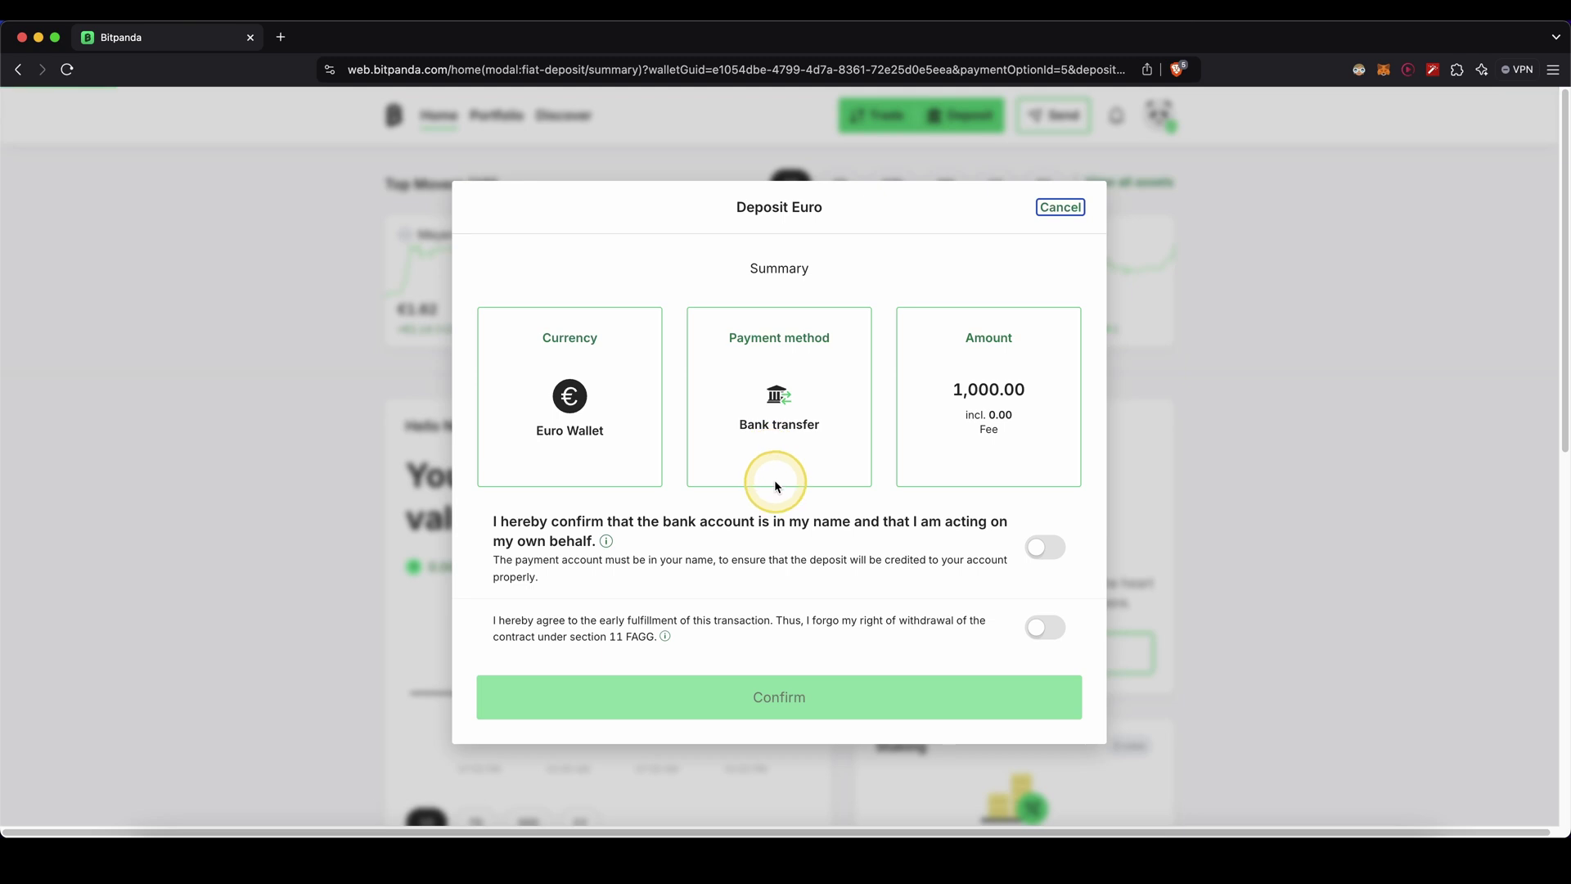
click(833, 690)
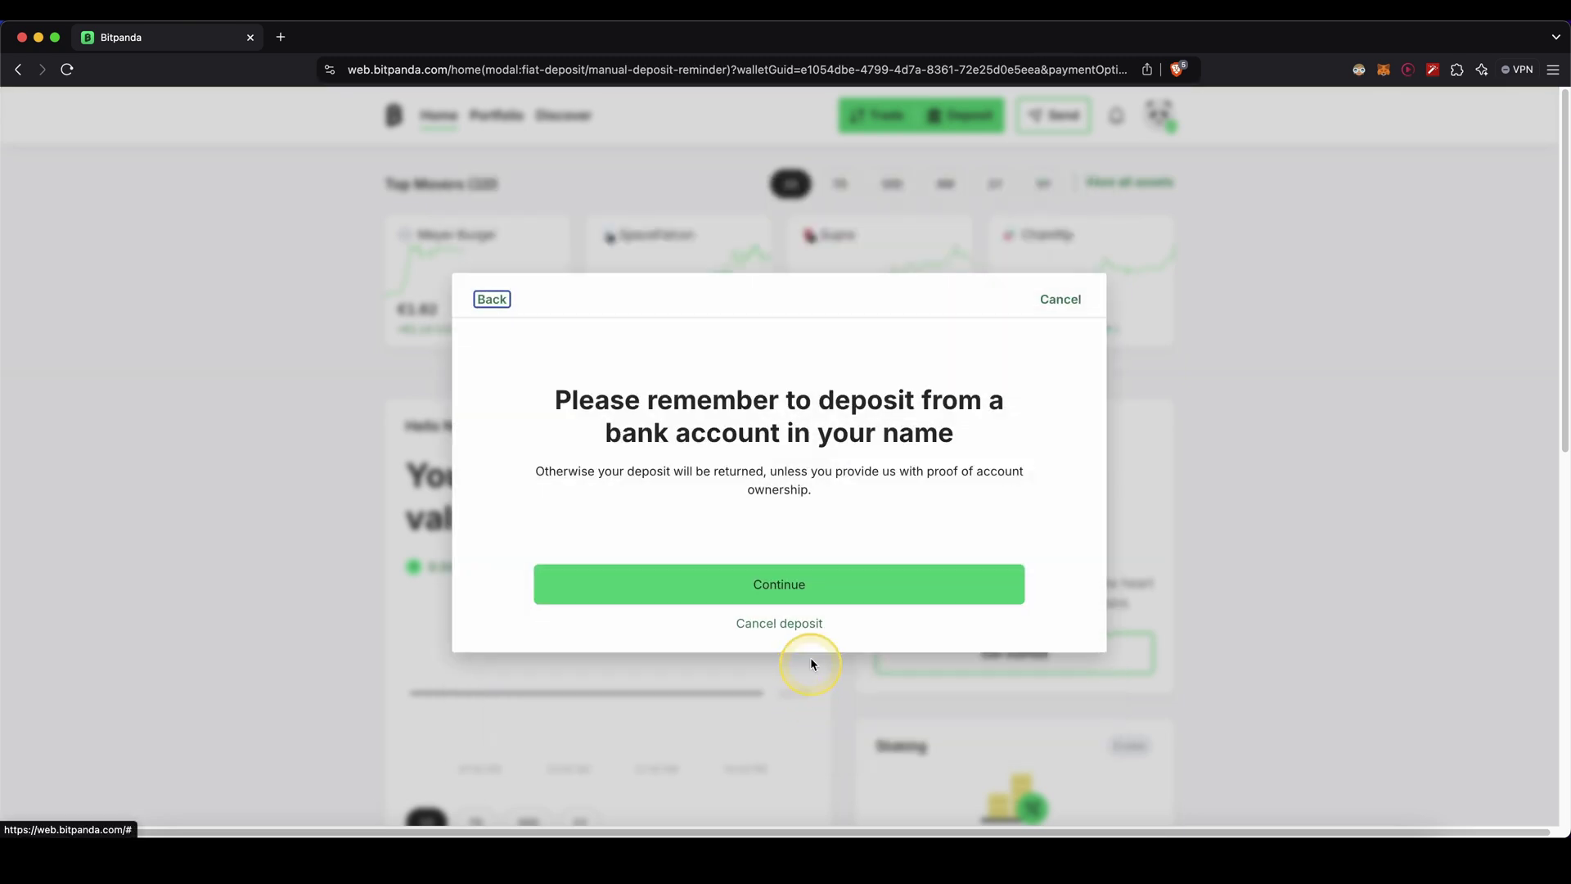
click(825, 582)
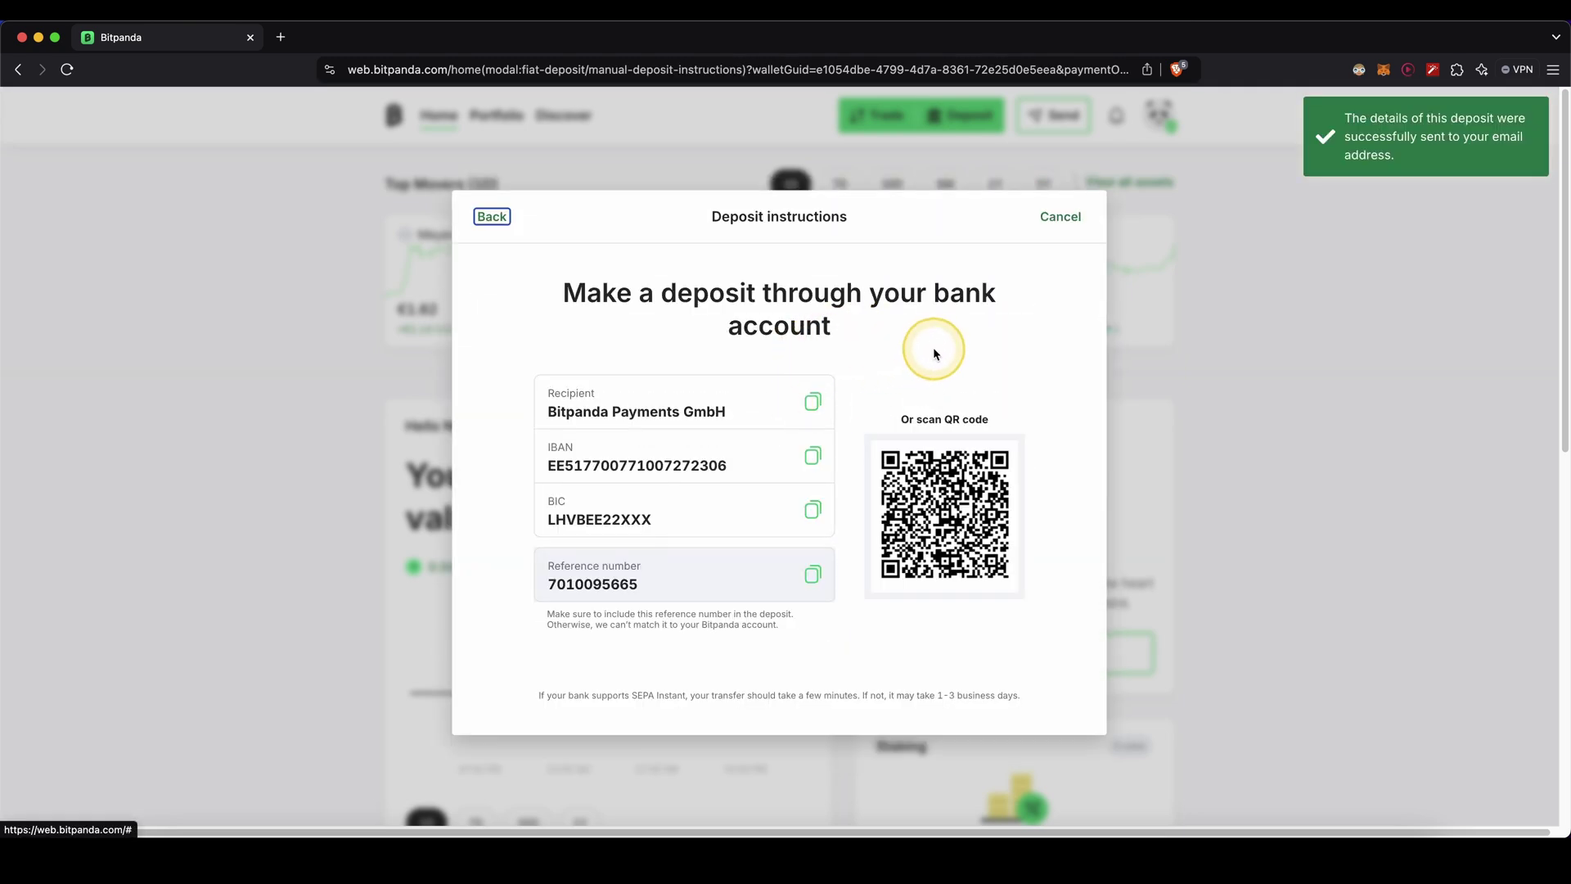
- Review the bank transfer details, then return to the payment method choices
drag(909, 341, 774, 403)
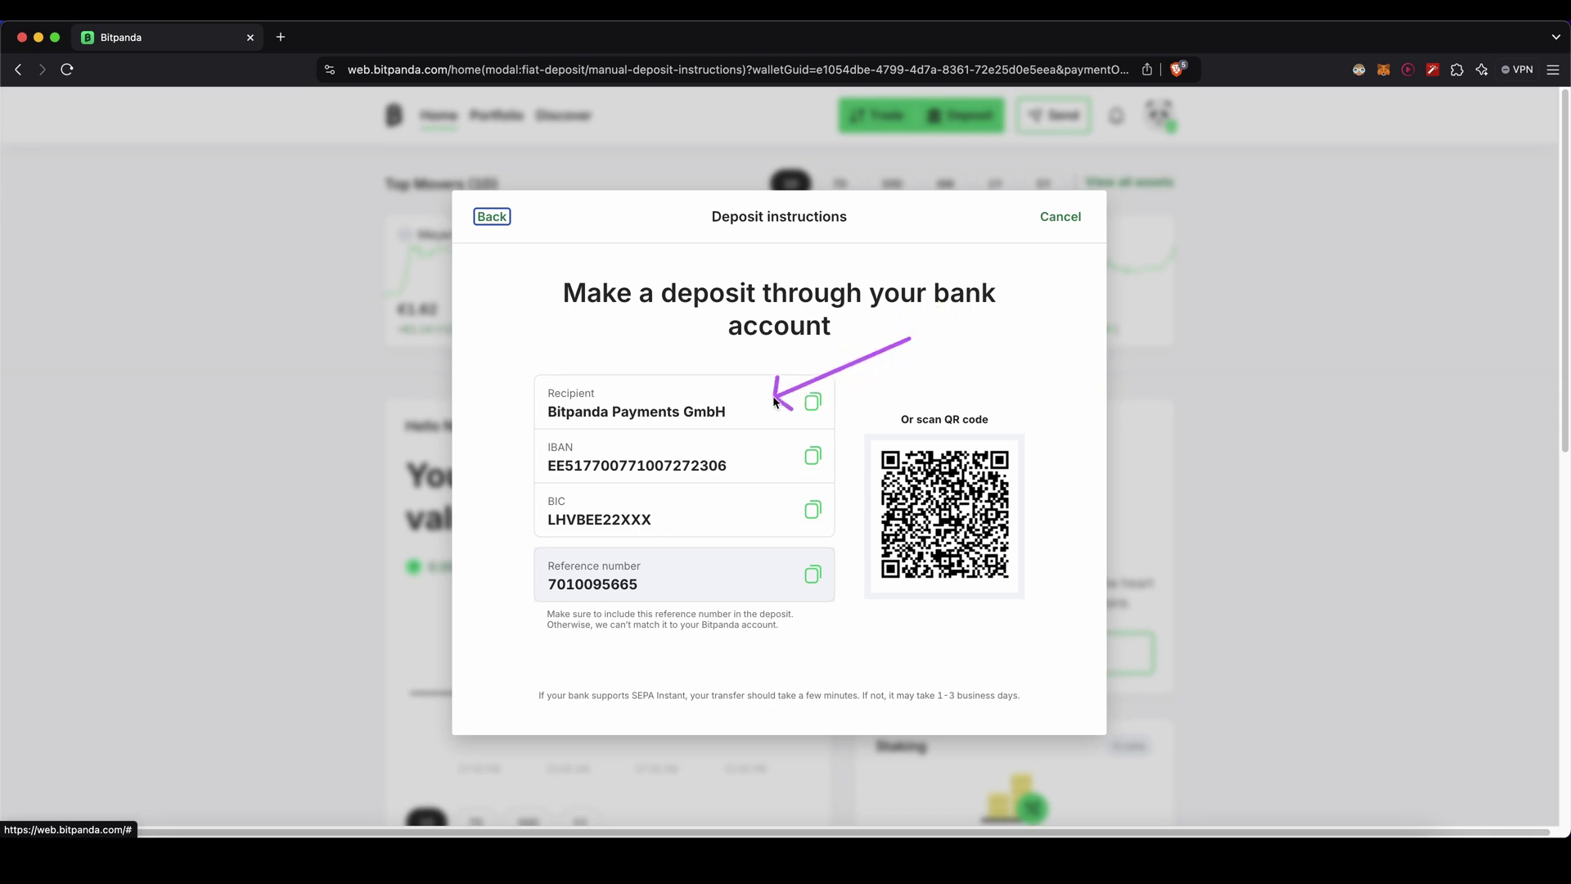
drag(921, 398, 847, 429)
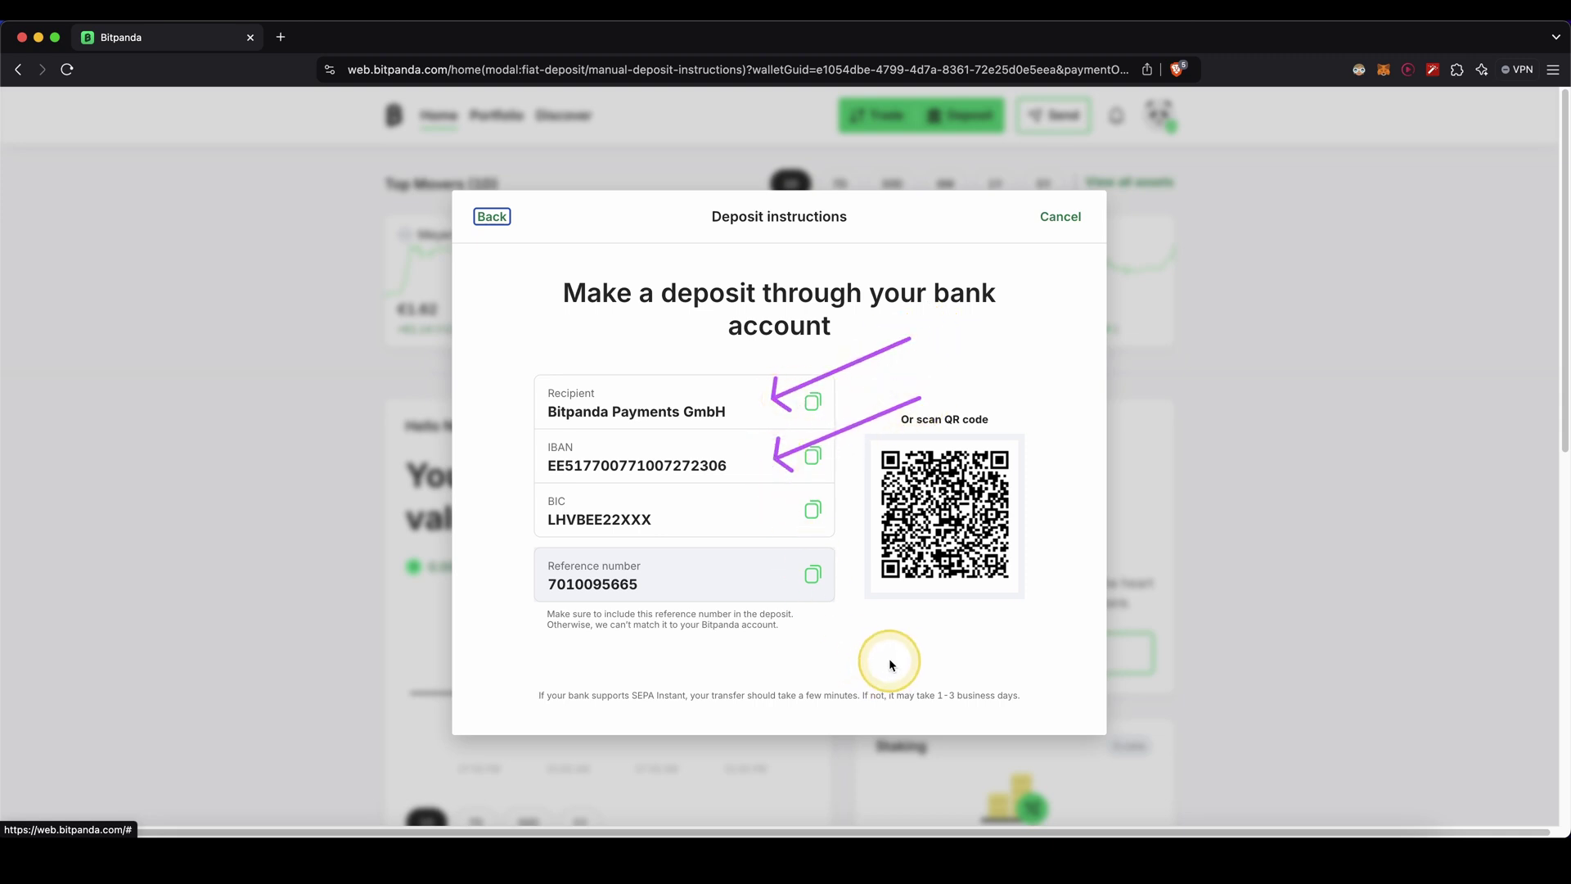
drag(893, 653, 738, 596)
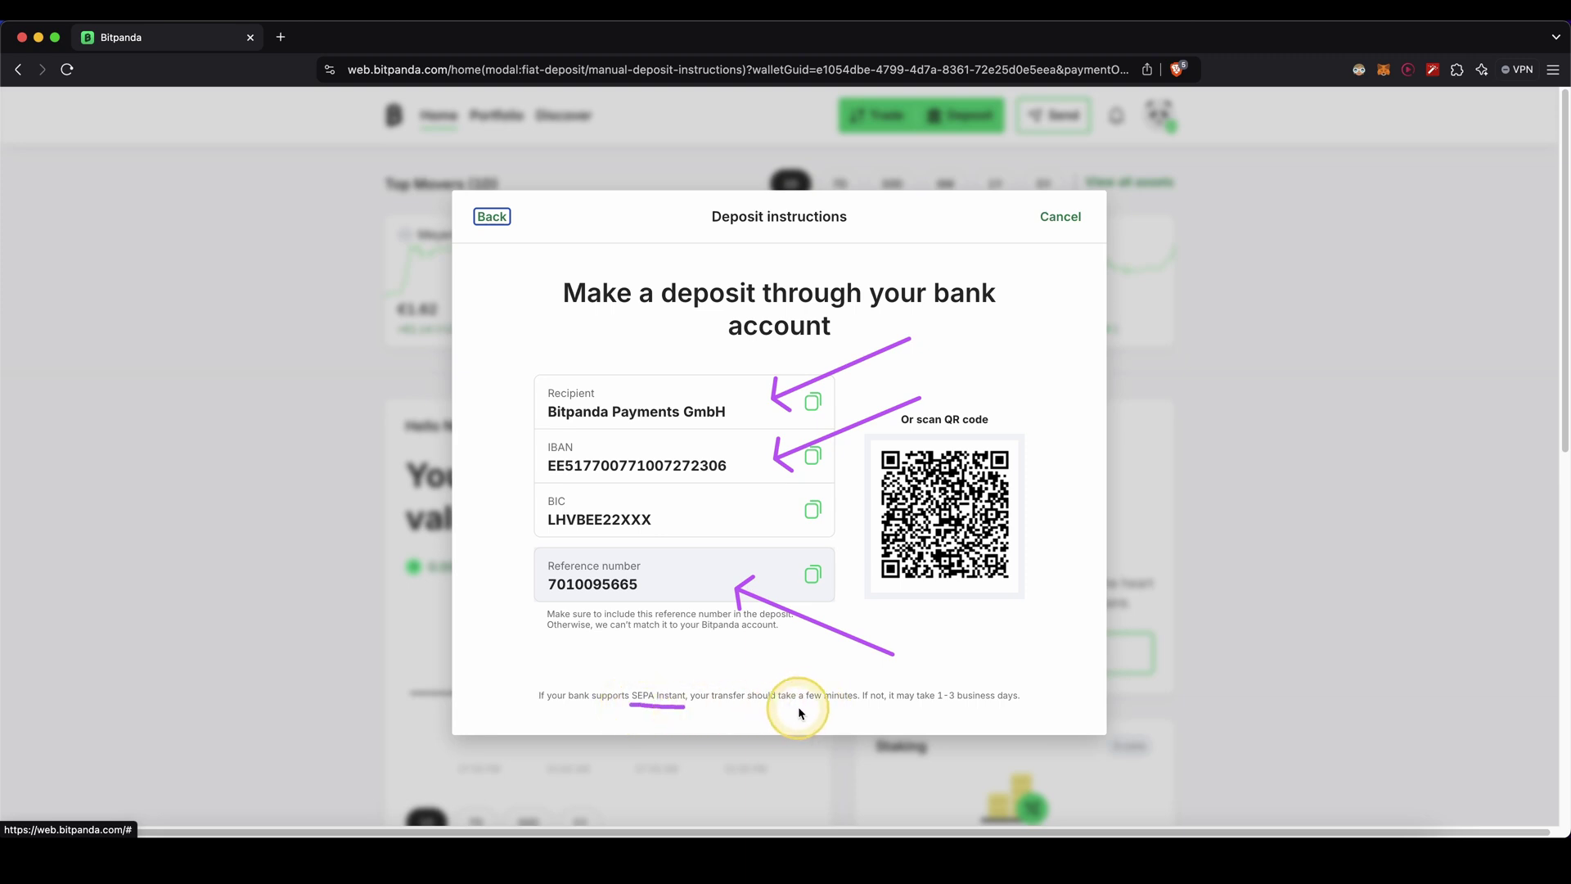
key(Escape)
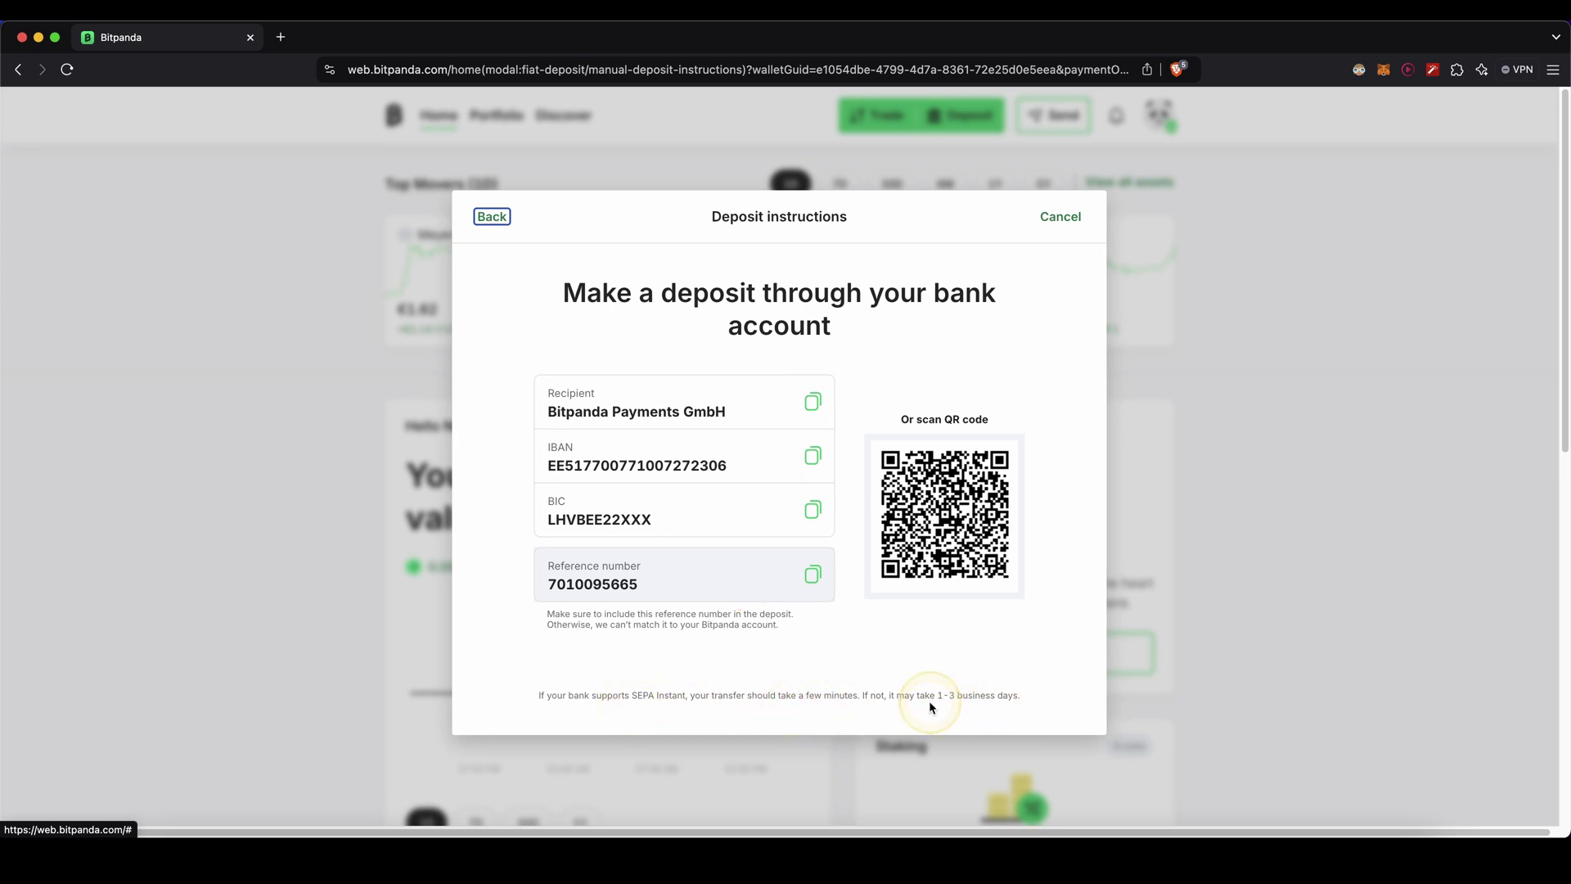
key(Escape)
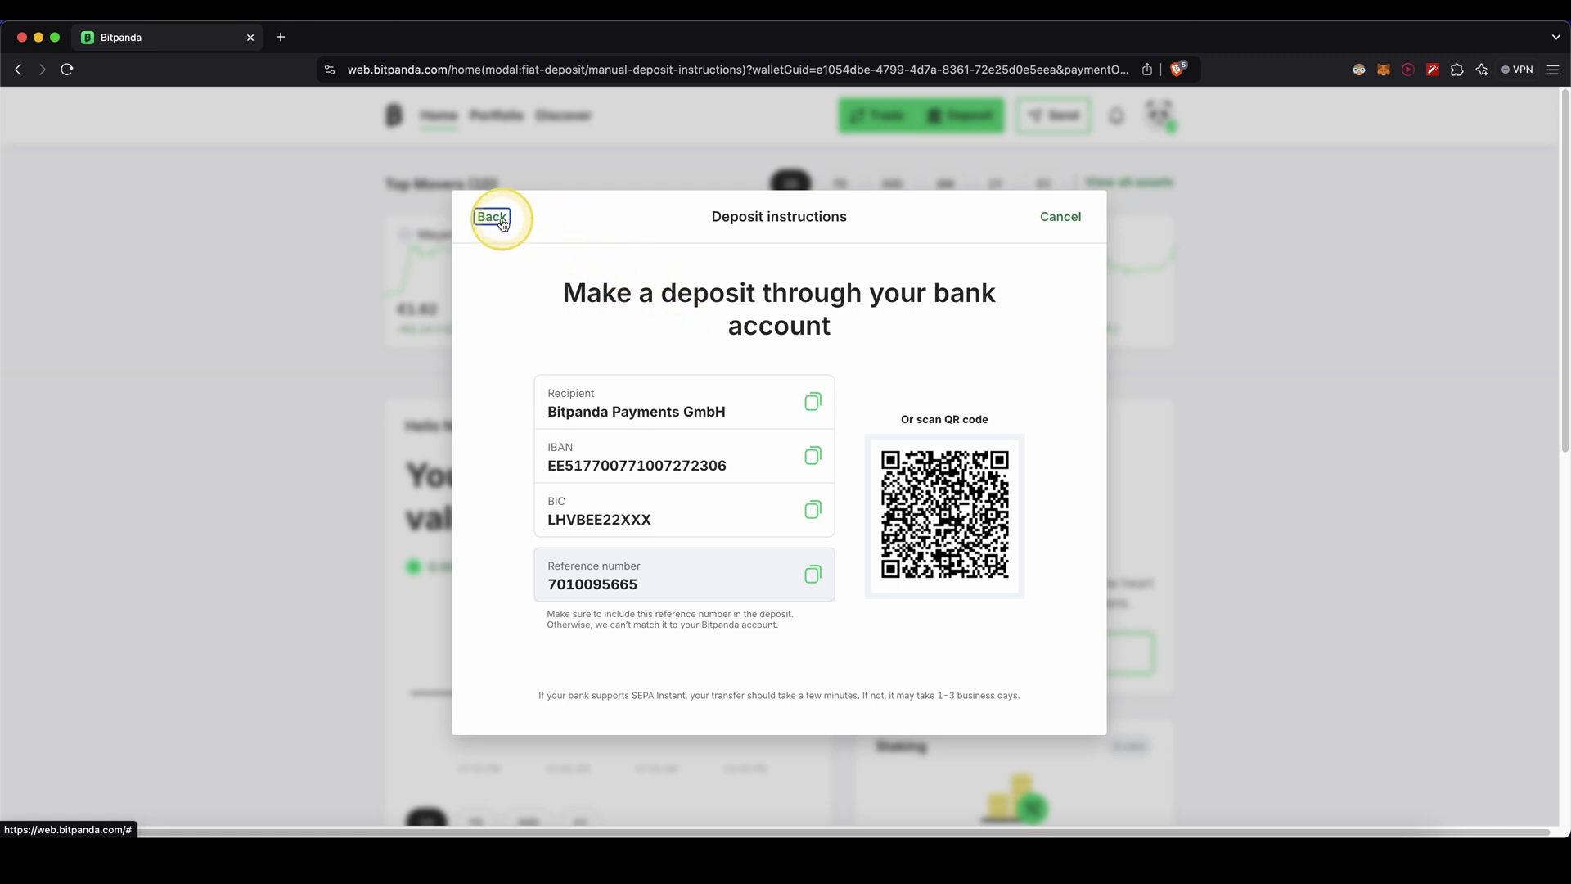
click(502, 225)
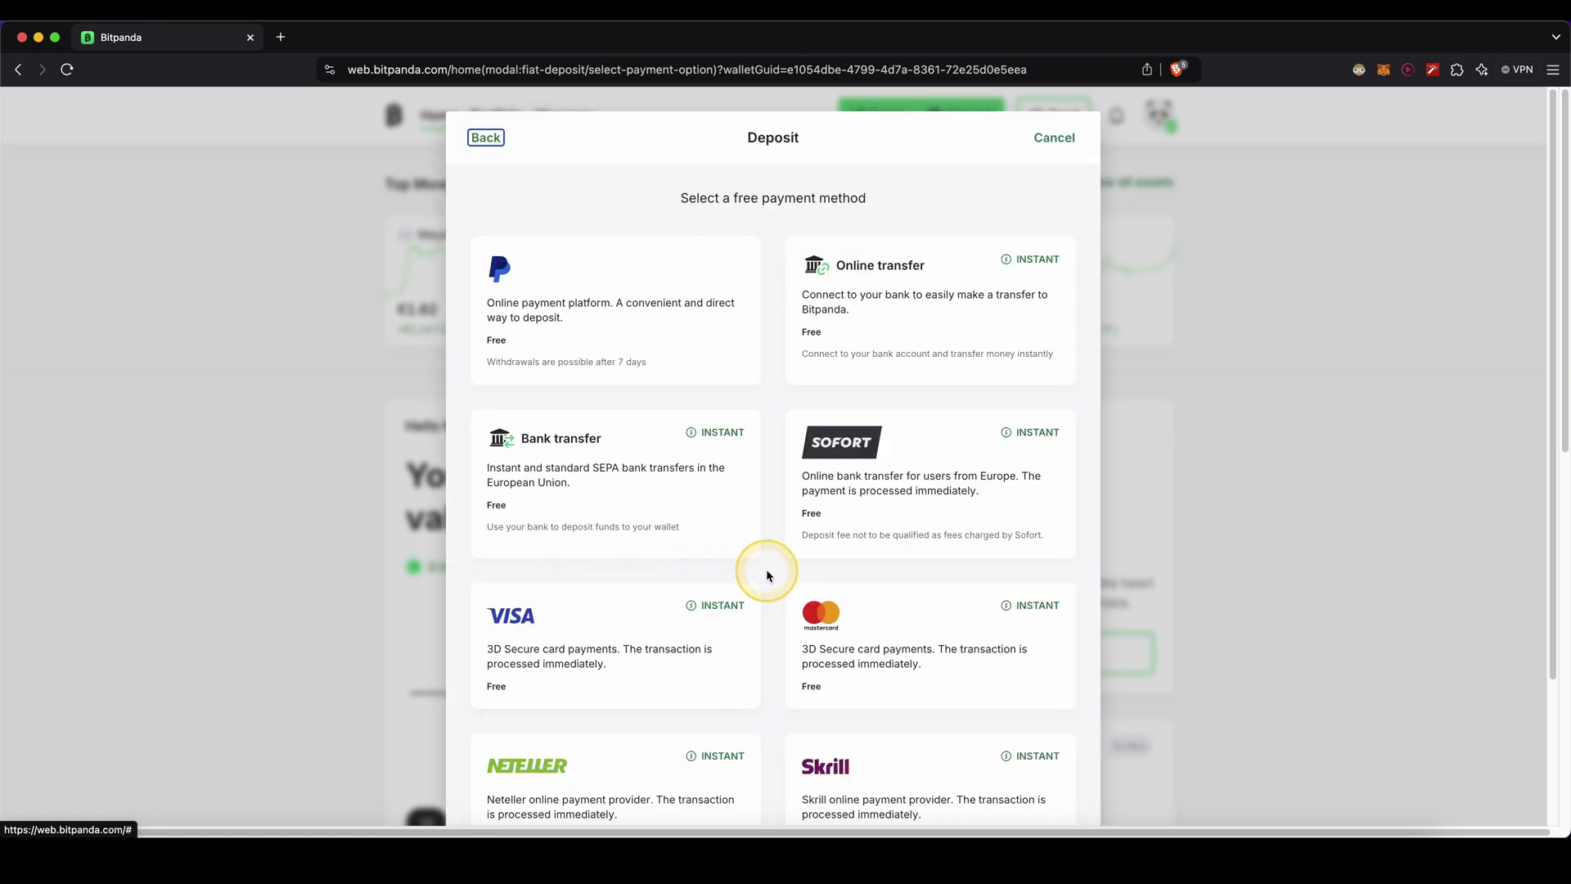
mouse_move(769, 567)
mouse_down()
mouse_move(632, 569)
mouse_move(891, 544)
mouse_up()
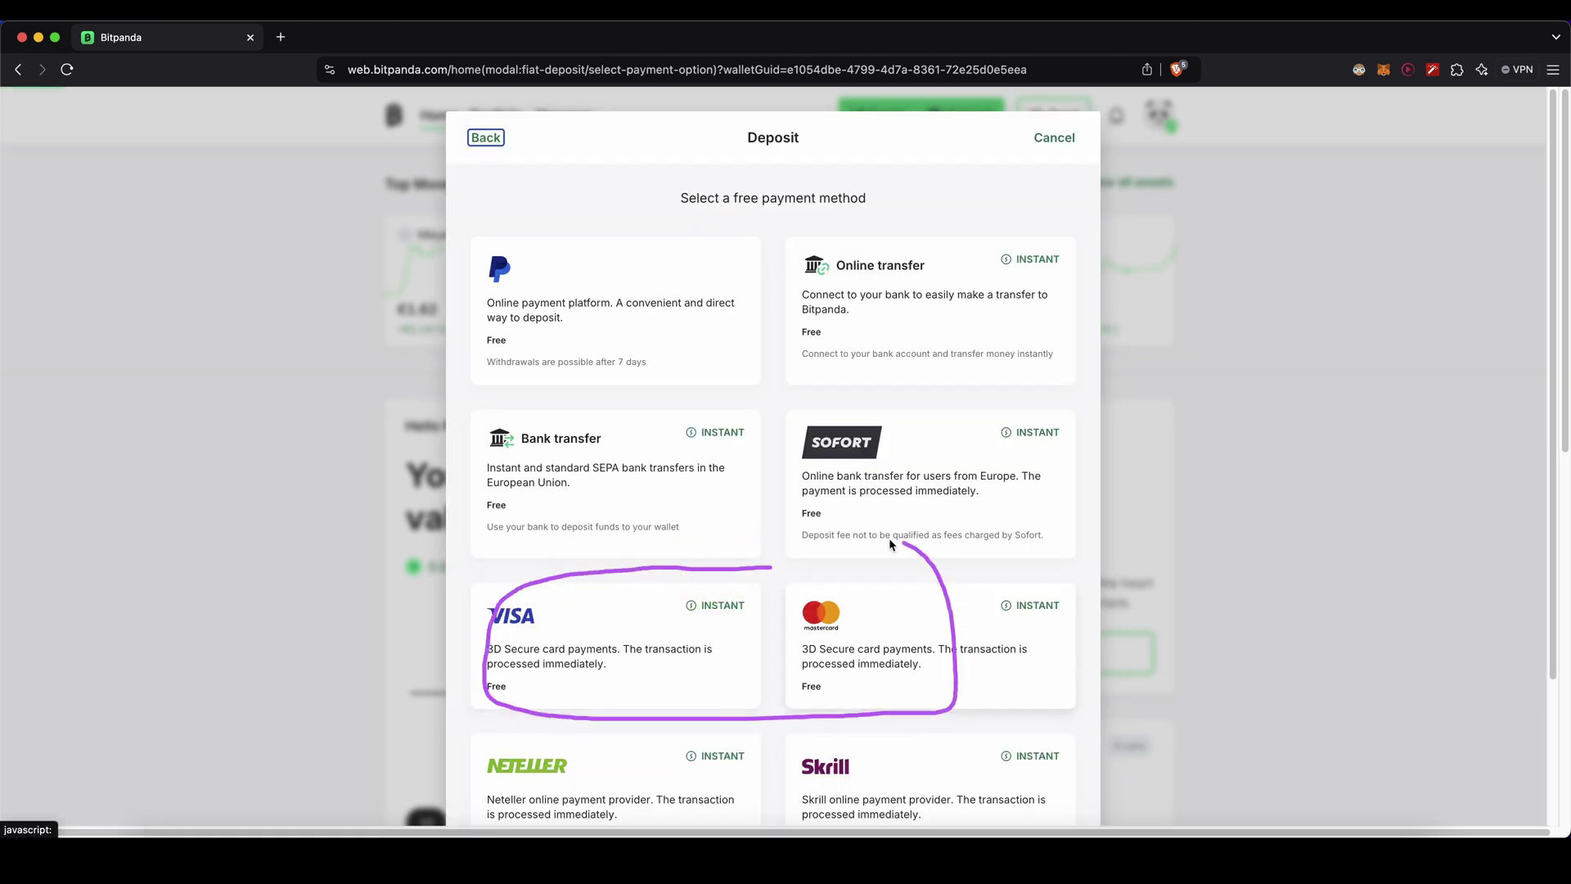
key(Escape)
drag(779, 537, 629, 608)
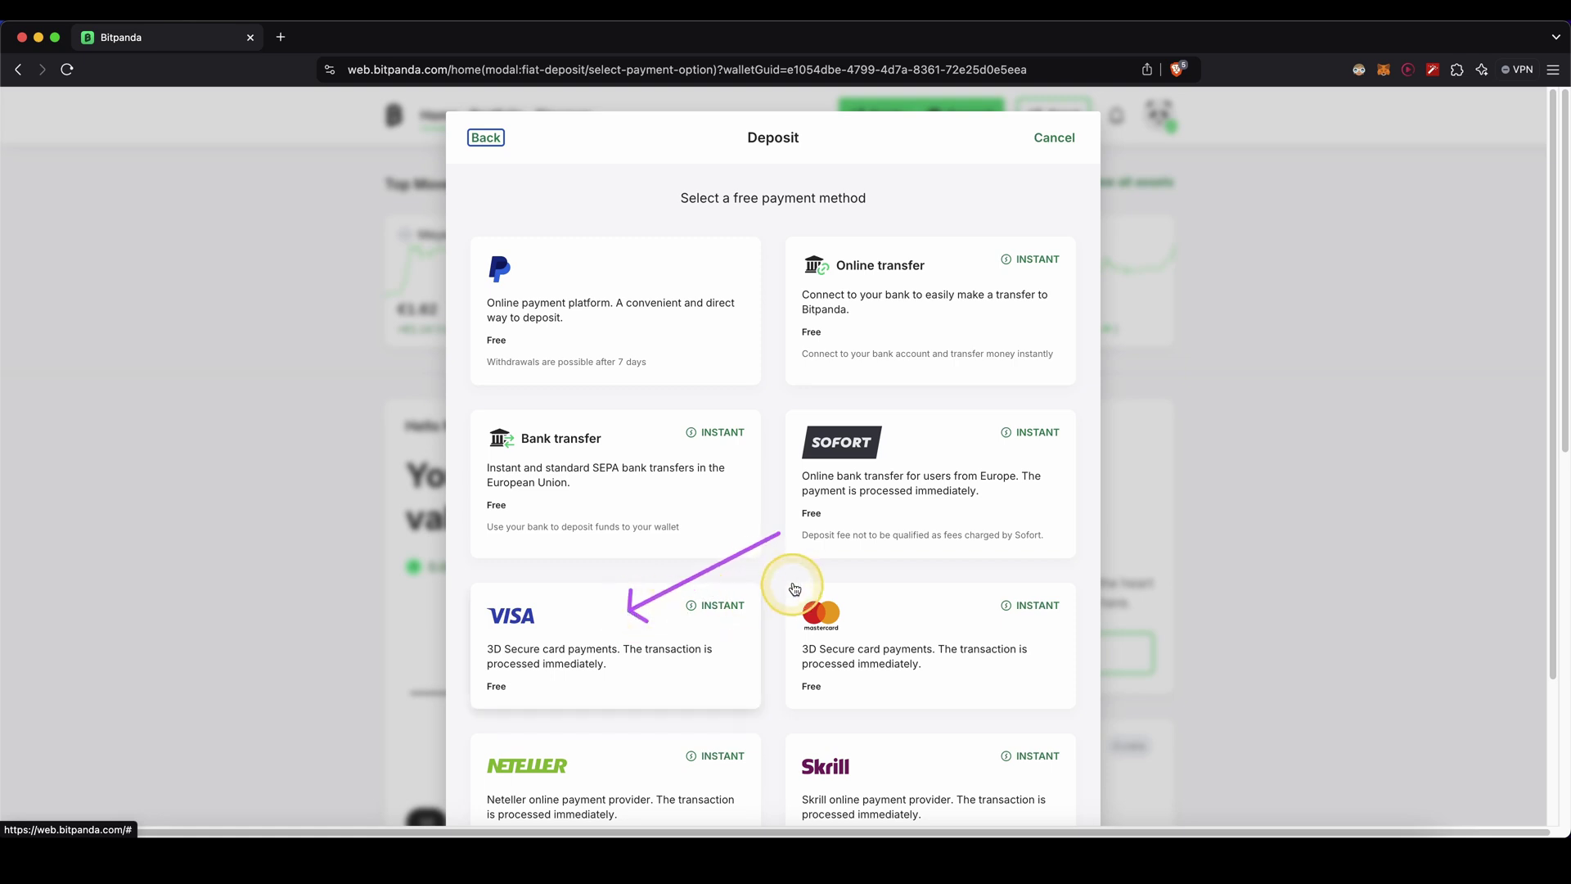
drag(776, 537, 829, 590)
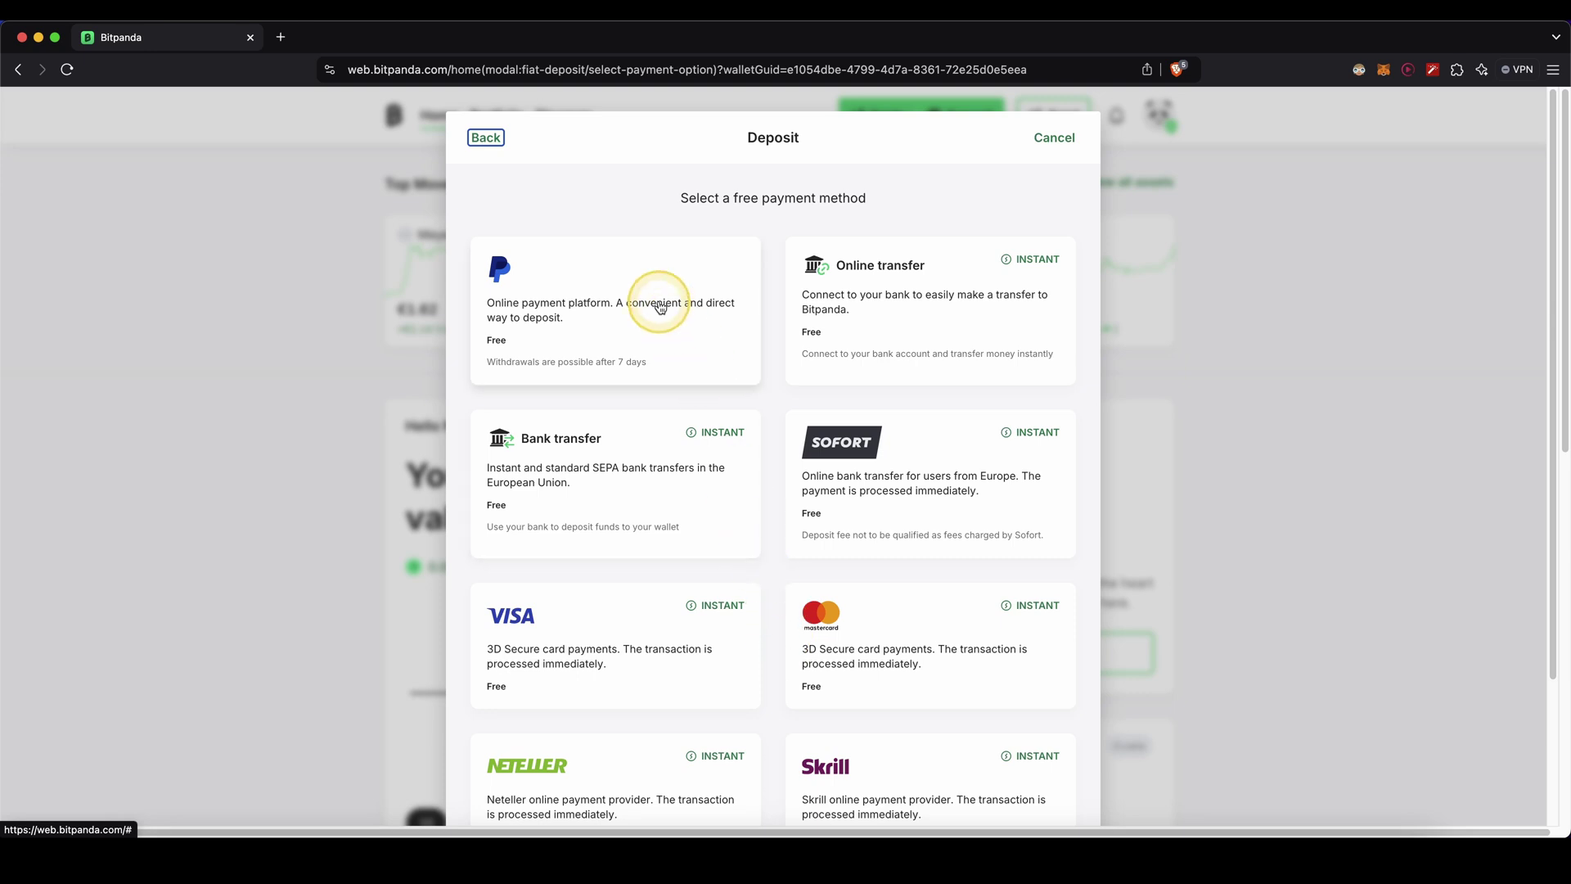
- Pay a 1,000 euro deposit via PayPal, enabling both toggles on the summary and confirming it
click(611, 280)
click(589, 496)
text(1)
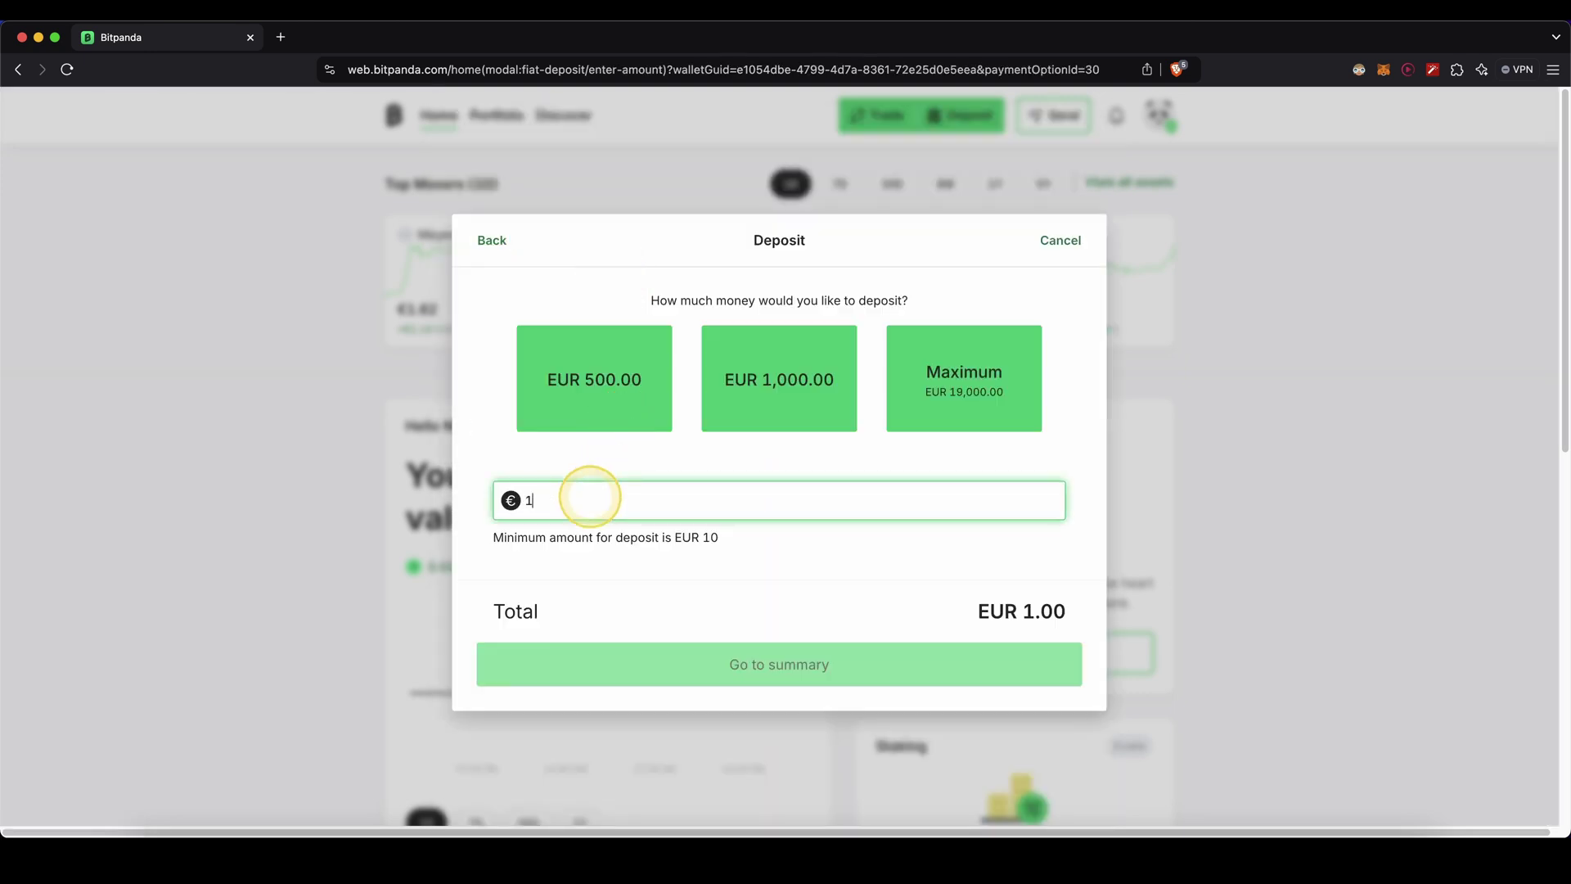
text(000)
click(769, 667)
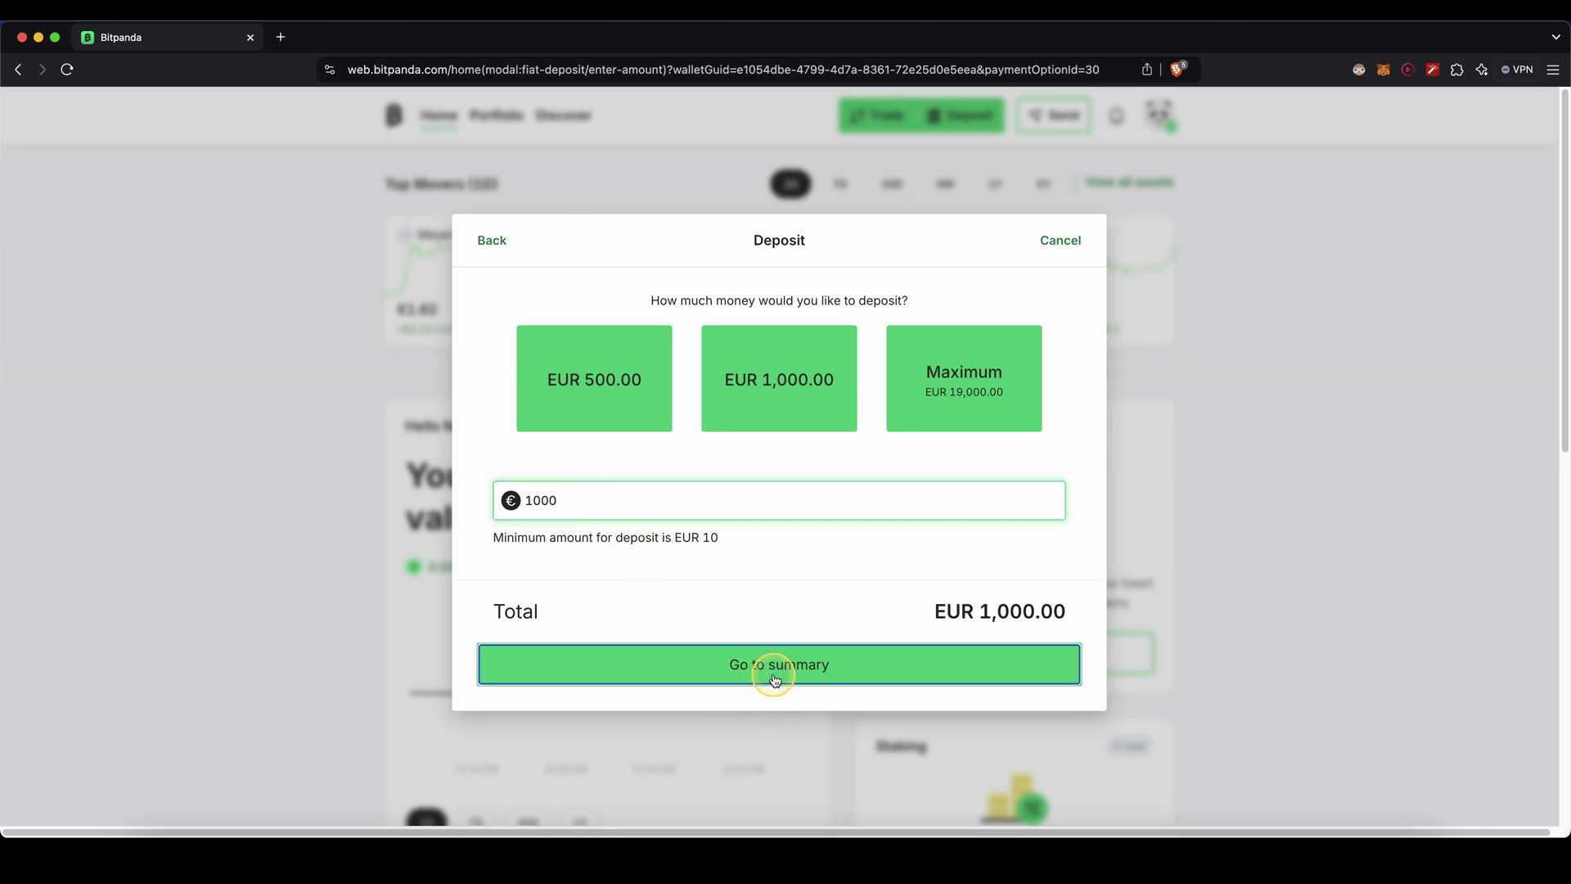
click(1044, 591)
click(1053, 662)
click(819, 745)
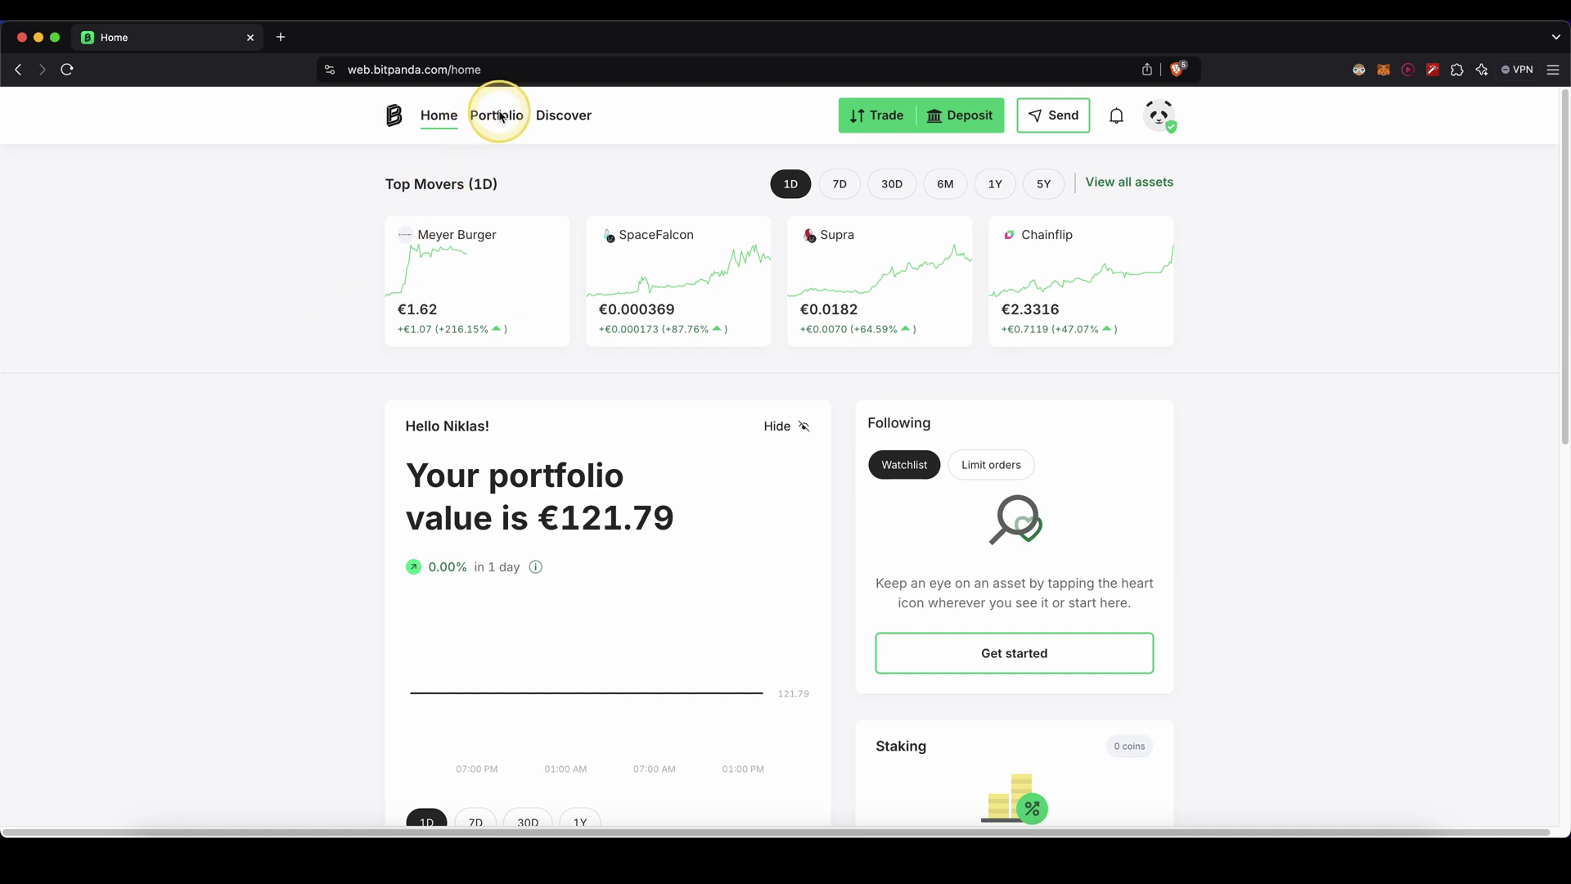
- Review the portfolio's Your assets section showing only the €121.79 Cash card
click(496, 114)
scroll(340, 322, down, 5)
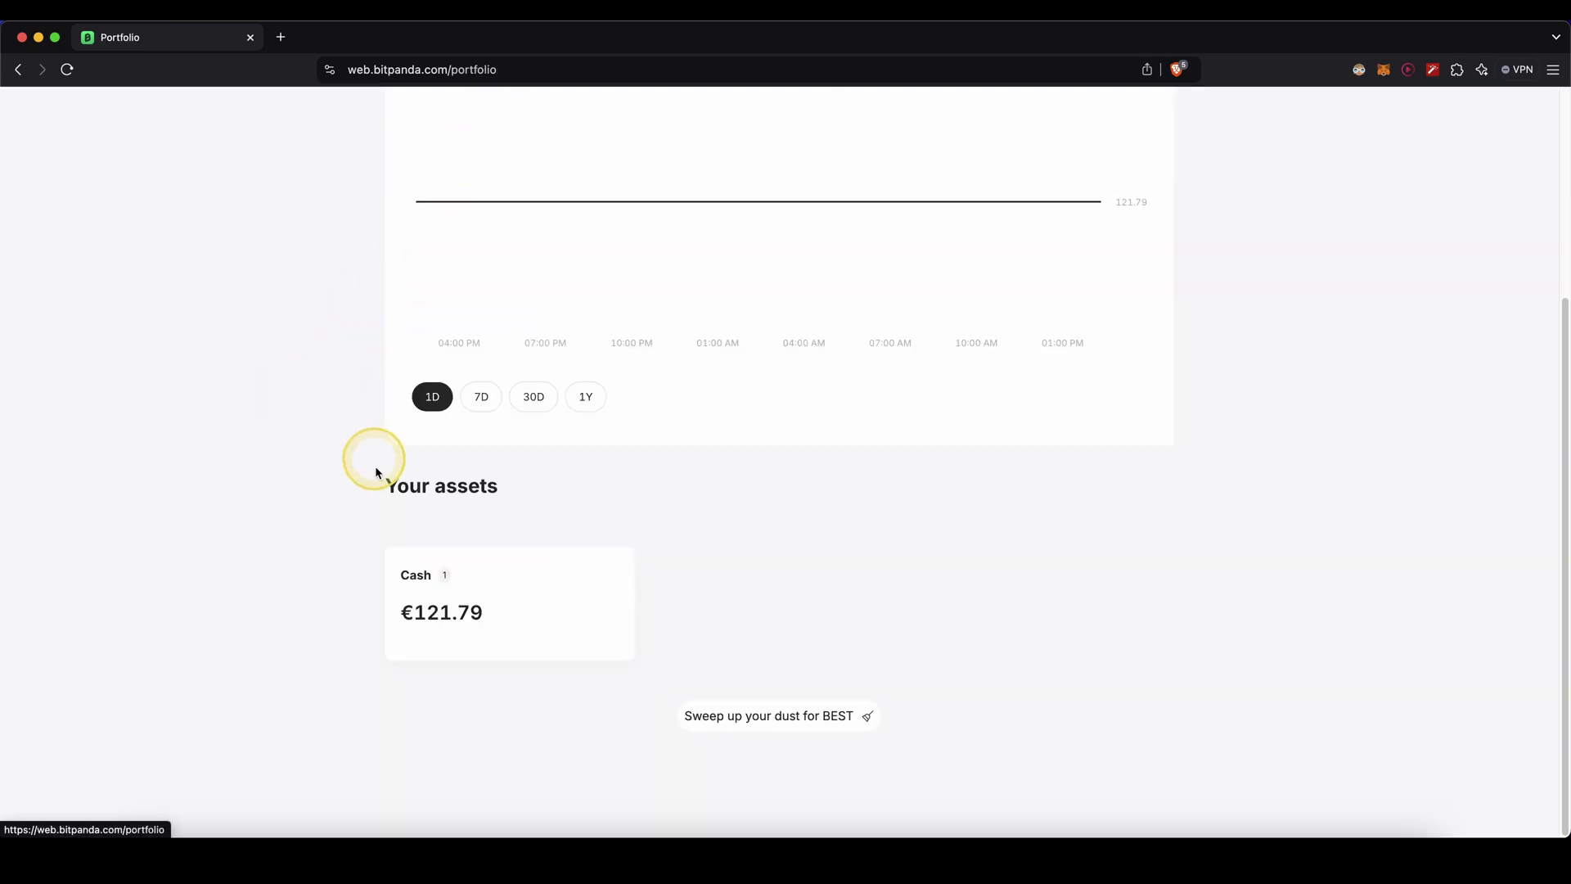
drag(494, 521, 369, 545)
drag(425, 712, 464, 537)
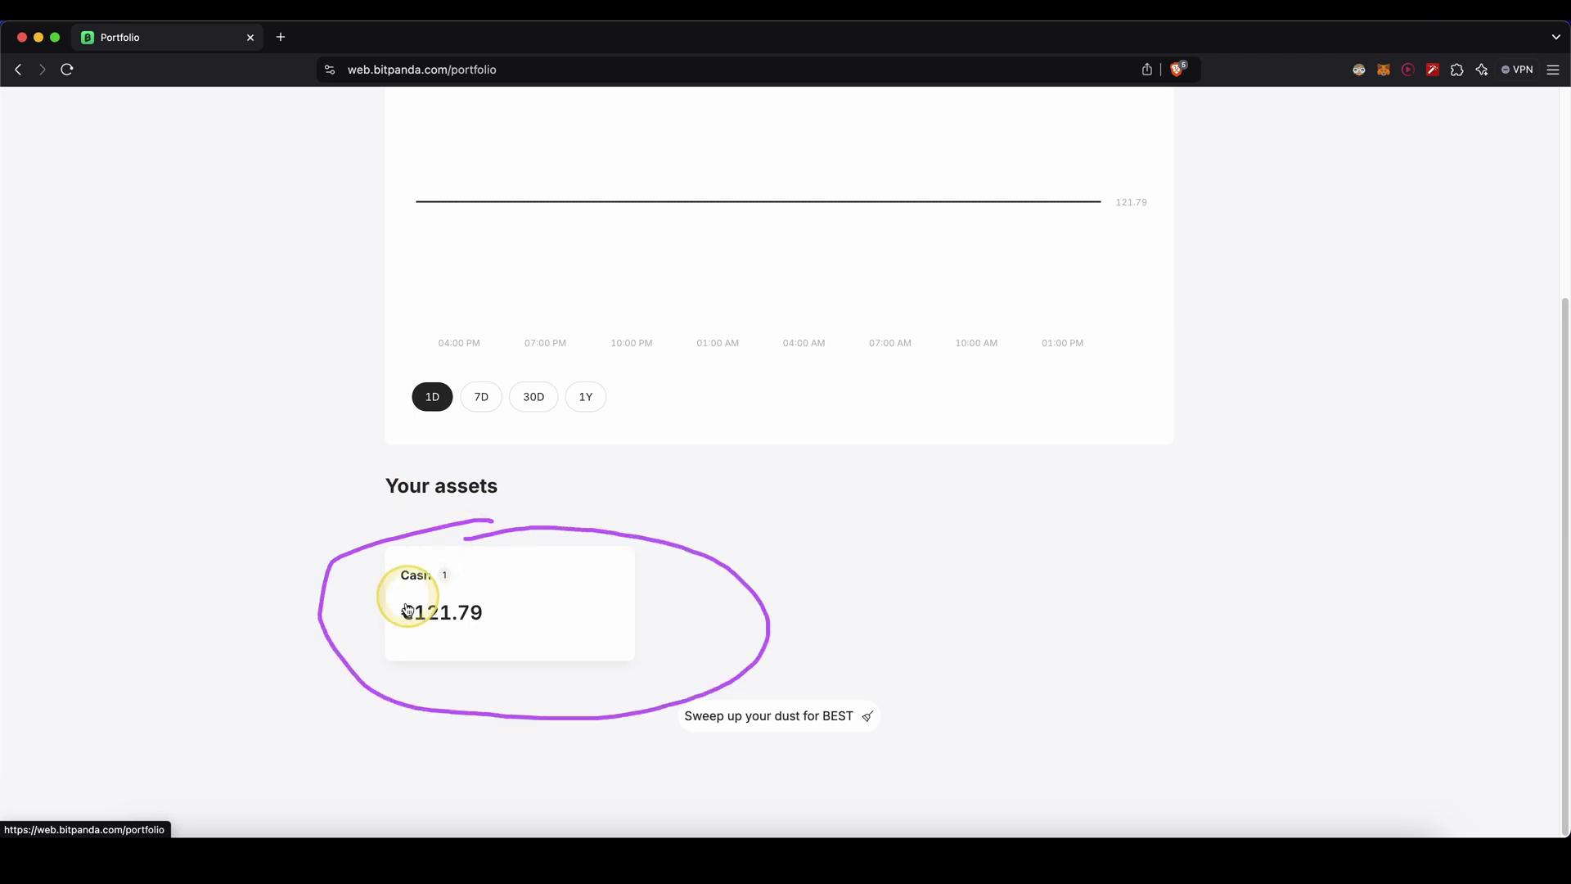
scroll(369, 540, up, 3)
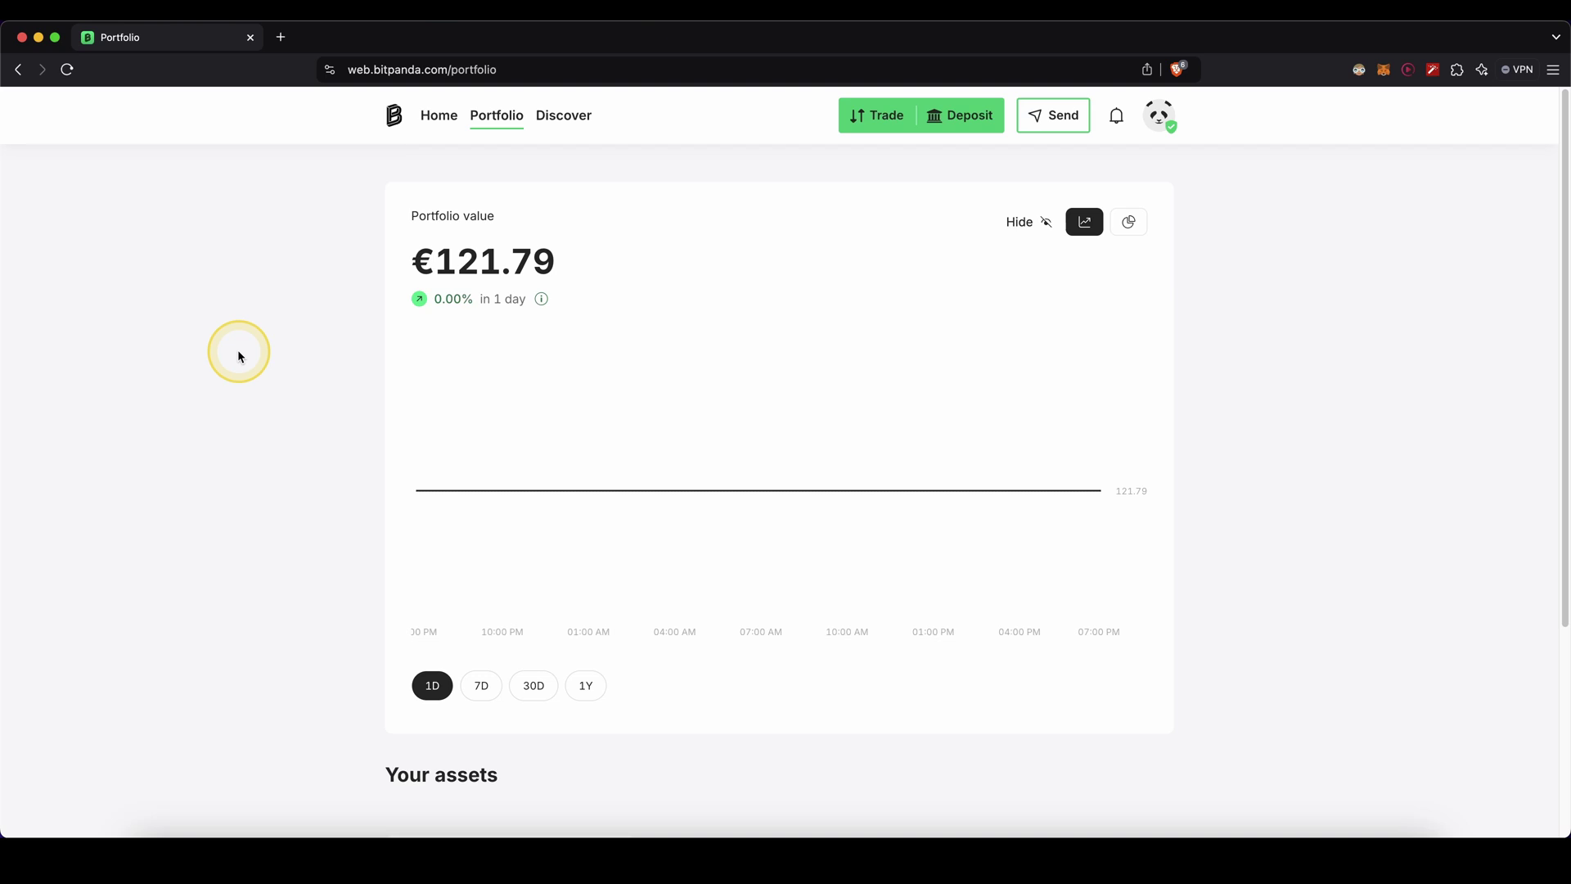
- Start a Buy trade, search 'usdt' and choose Tether as the asset
click(865, 116)
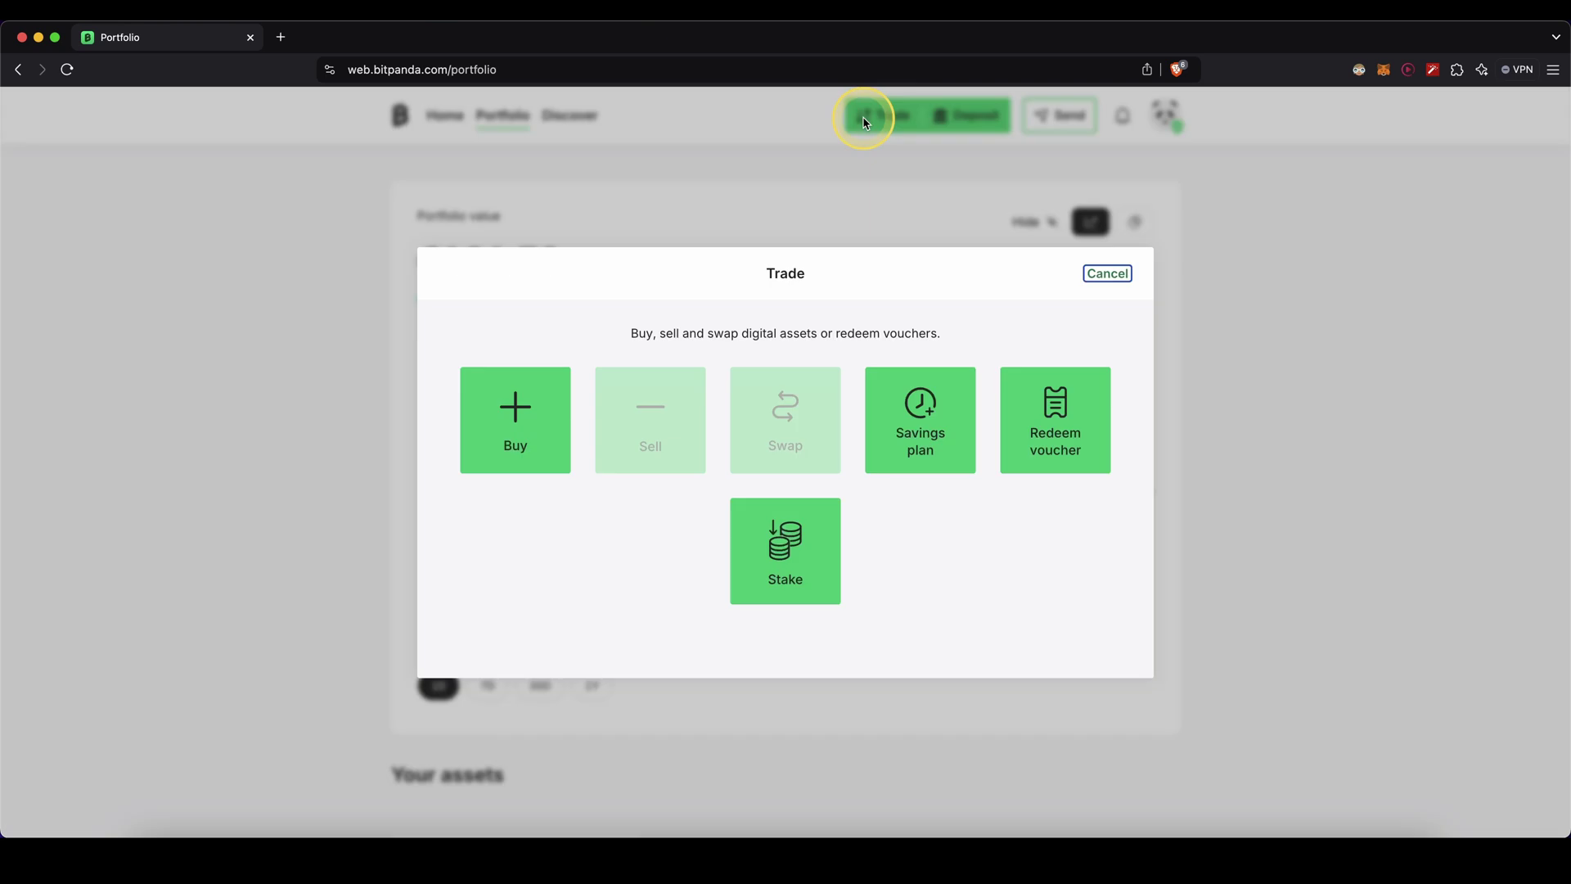
click(544, 401)
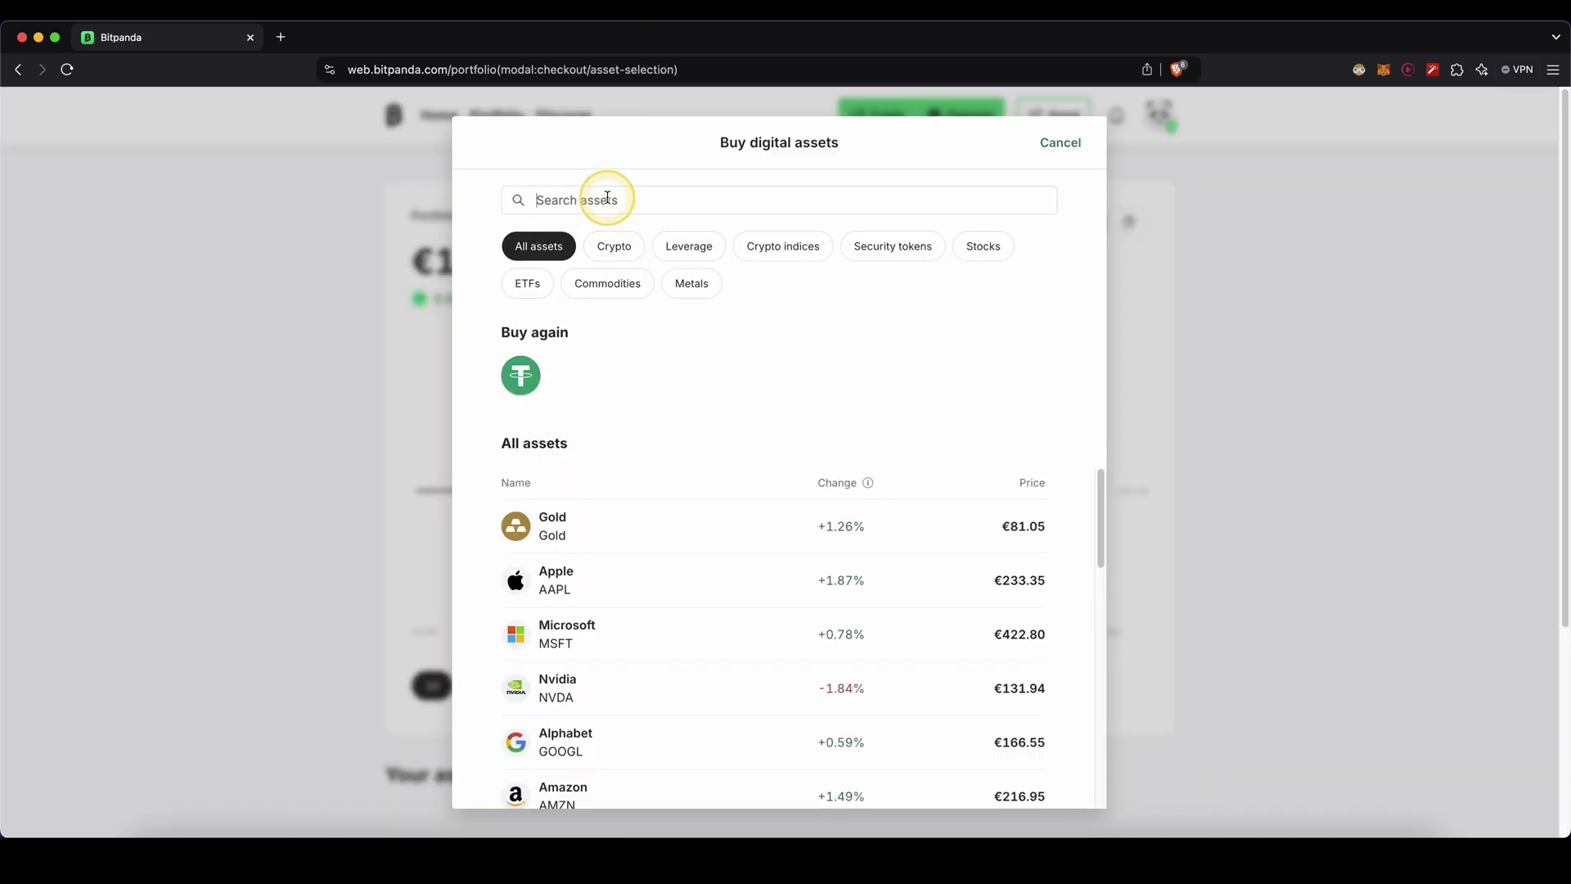
click(606, 199)
text(t)
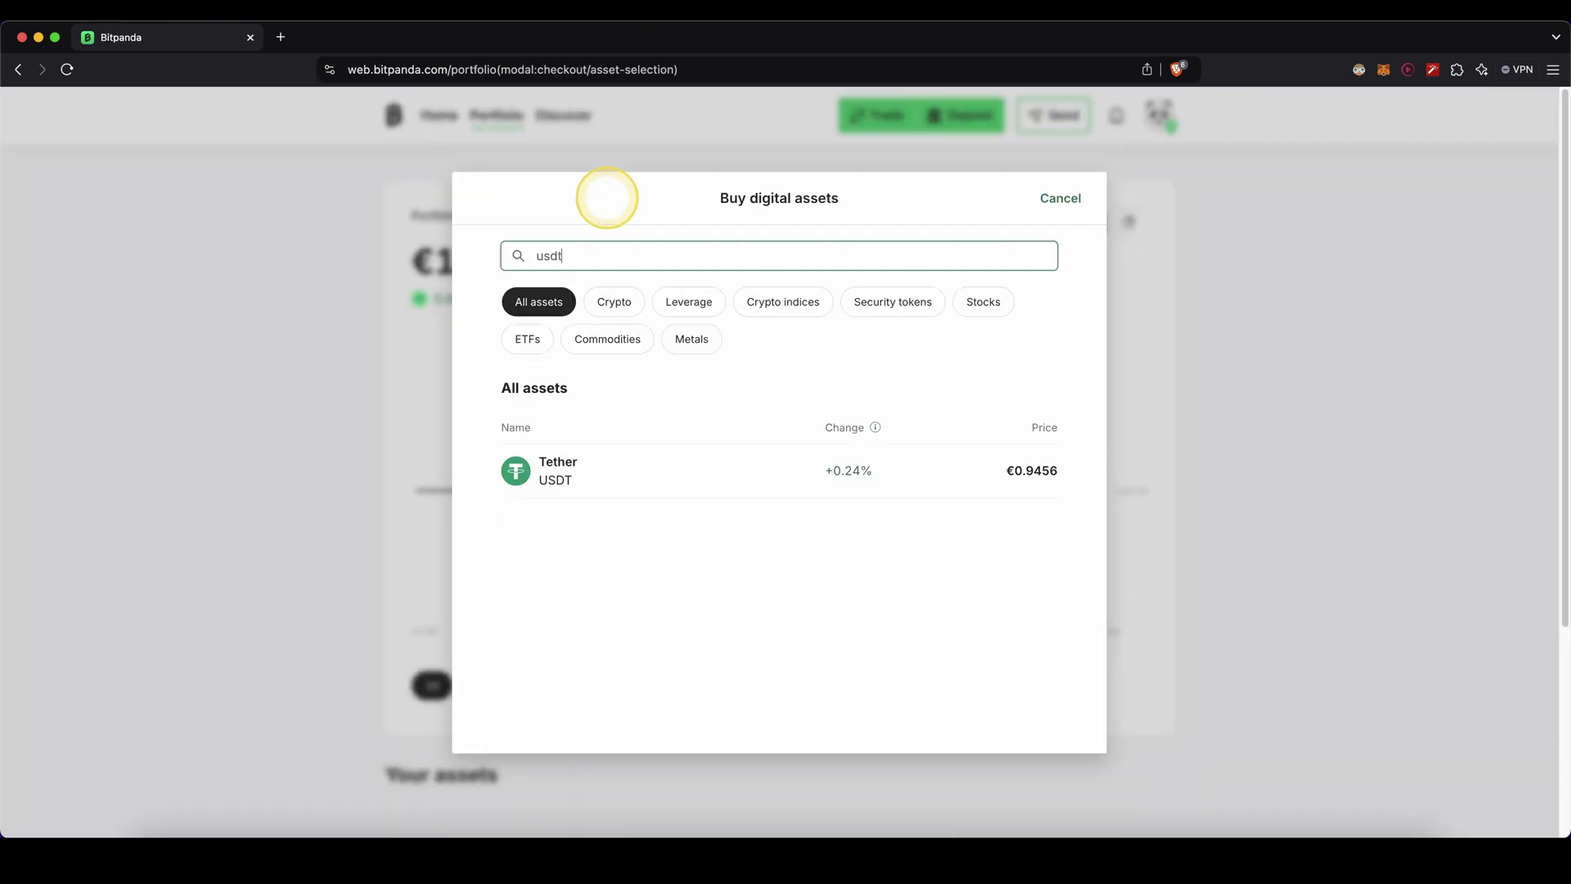
click(582, 490)
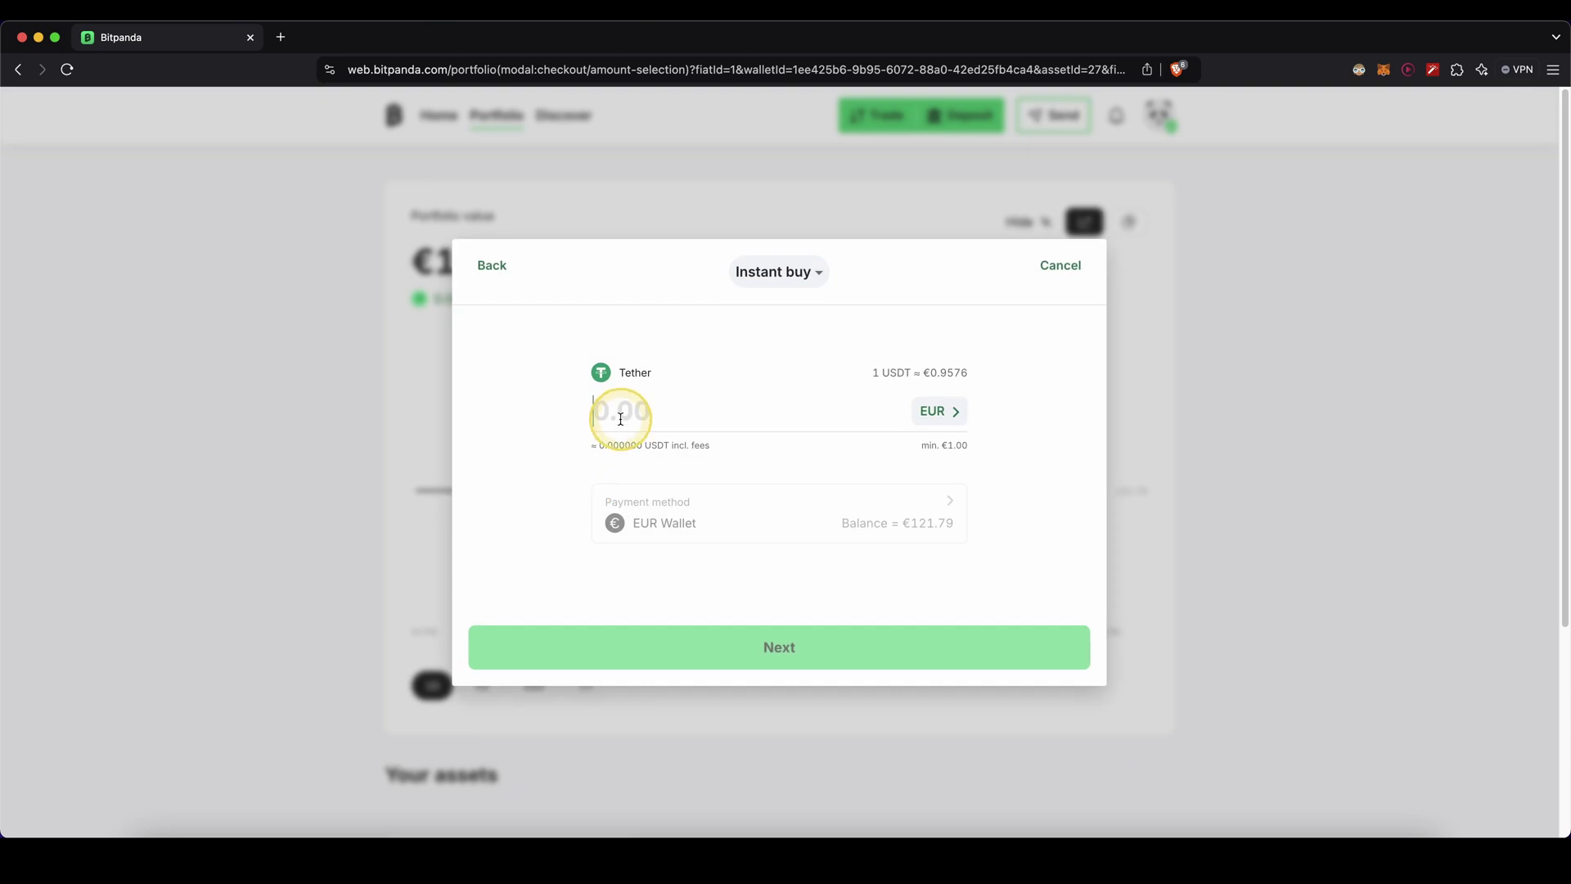
- Spend 115 EUR on Tether (about 120.0867 USDT), confirm the purchase and return to the portfolio
click(620, 419)
text(115)
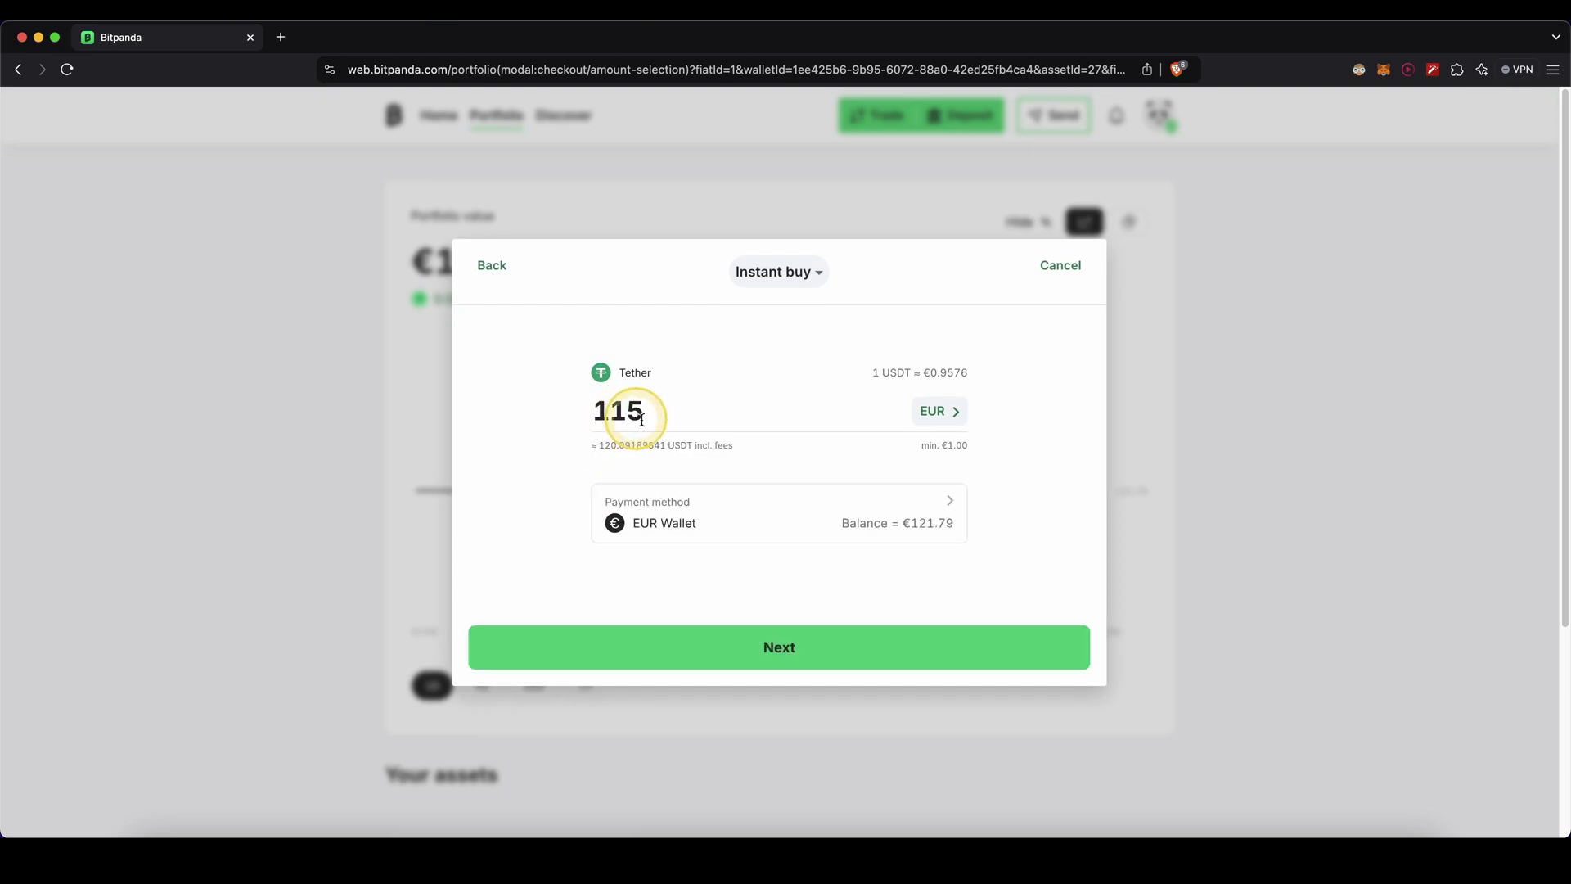
click(843, 661)
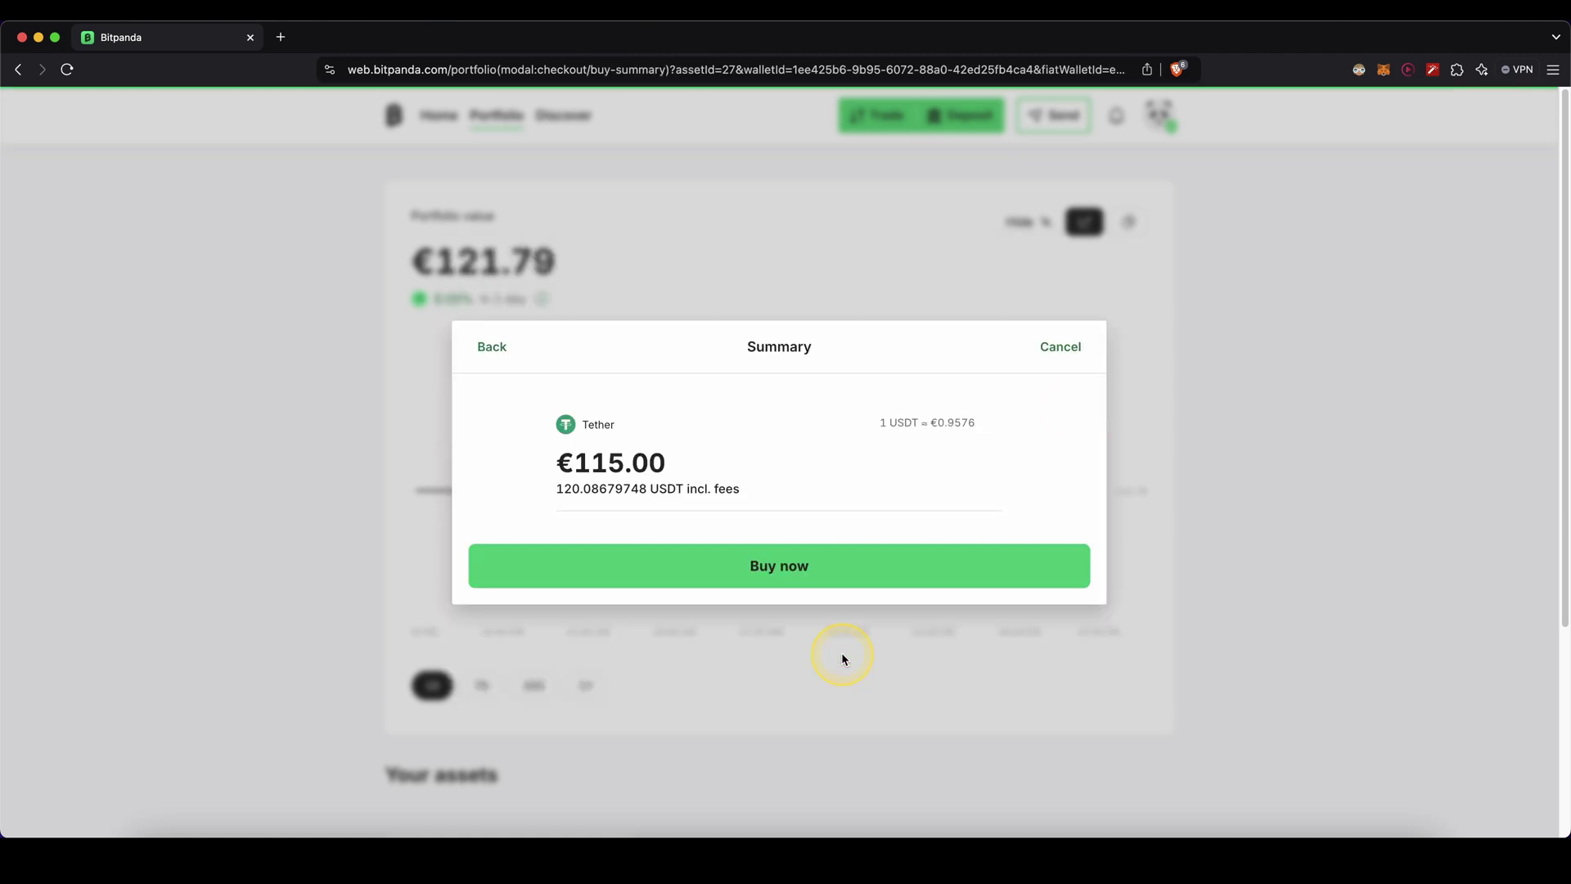
click(814, 562)
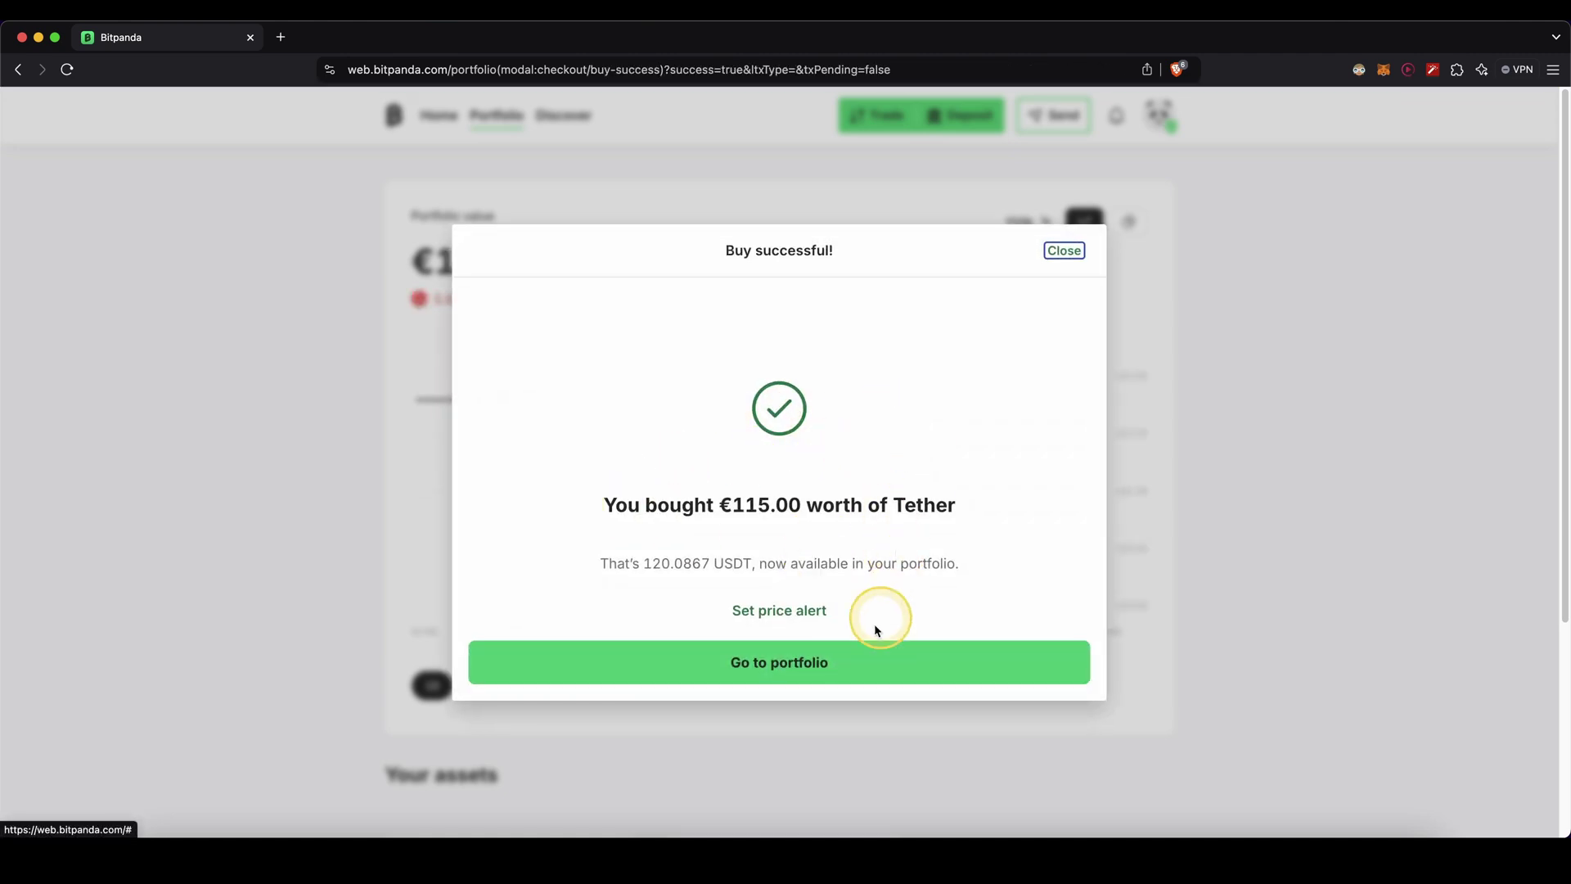
click(768, 663)
scroll(332, 416, down, 2)
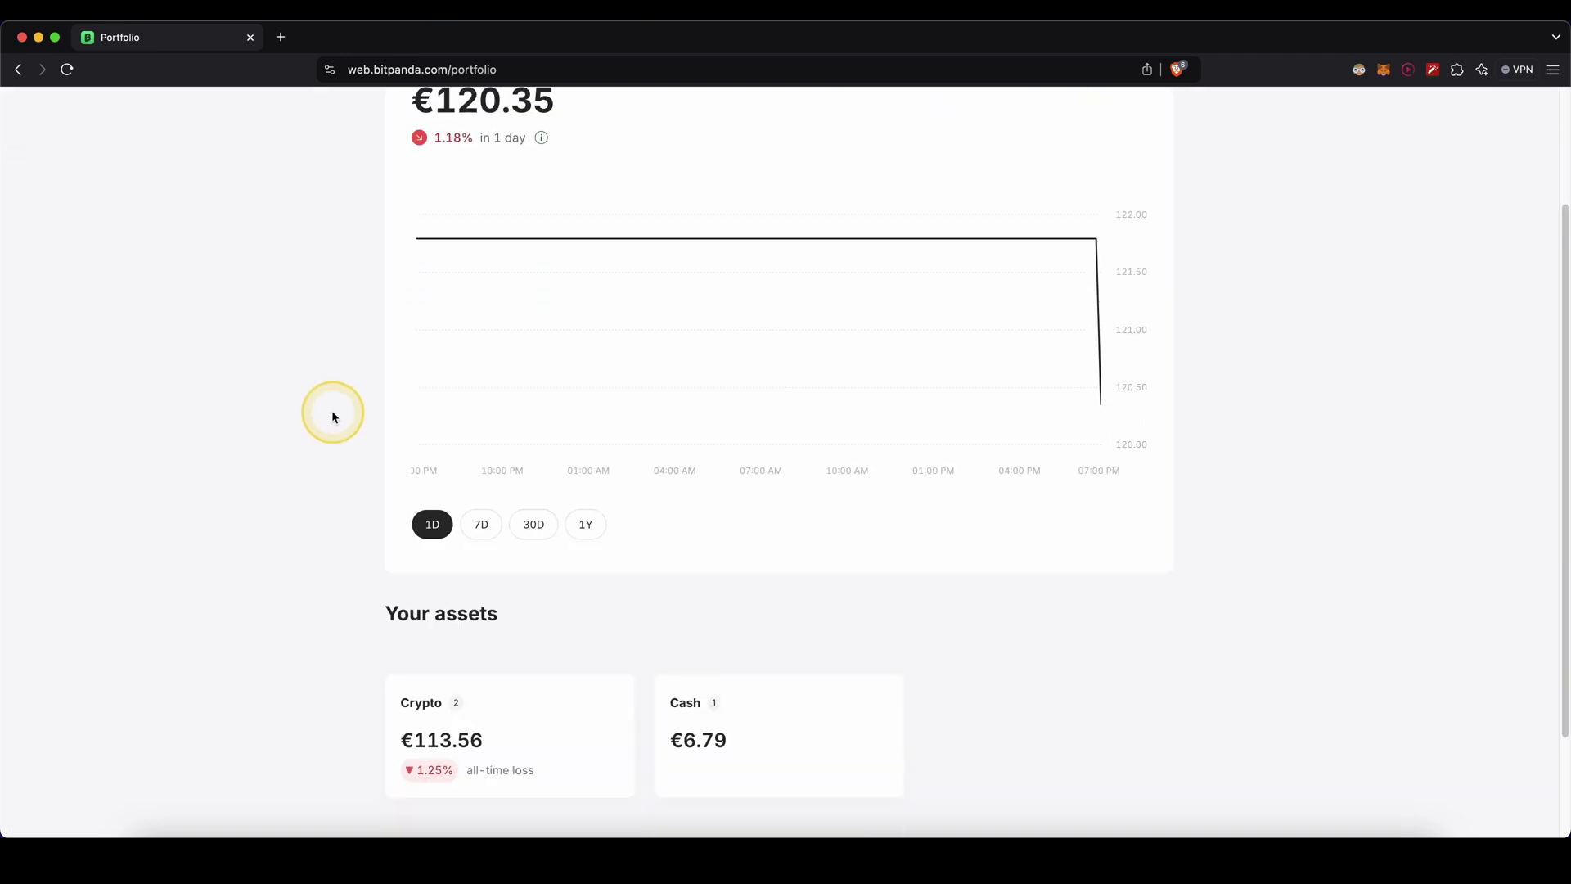
scroll(333, 415, down, 2)
- View the crypto holdings showing 120.0867 USDT, then move to BingX's asset summary of 2,202.56 USDT
click(392, 572)
mouse_move(457, 340)
mouse_down()
mouse_move(374, 449)
mouse_move(462, 339)
mouse_up()
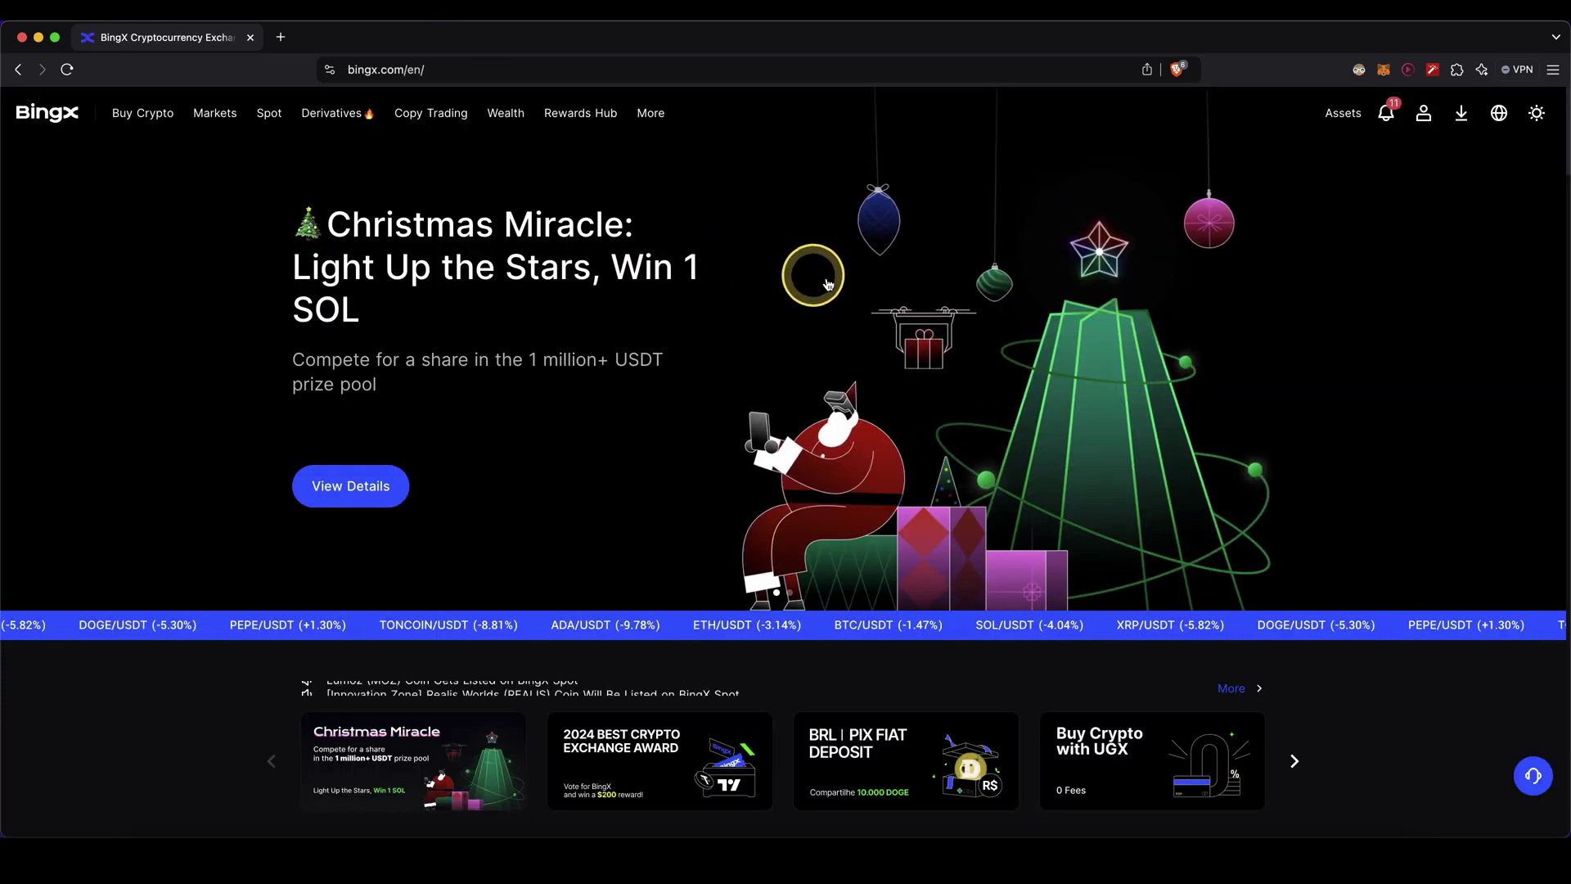
mouse_move(1343, 113)
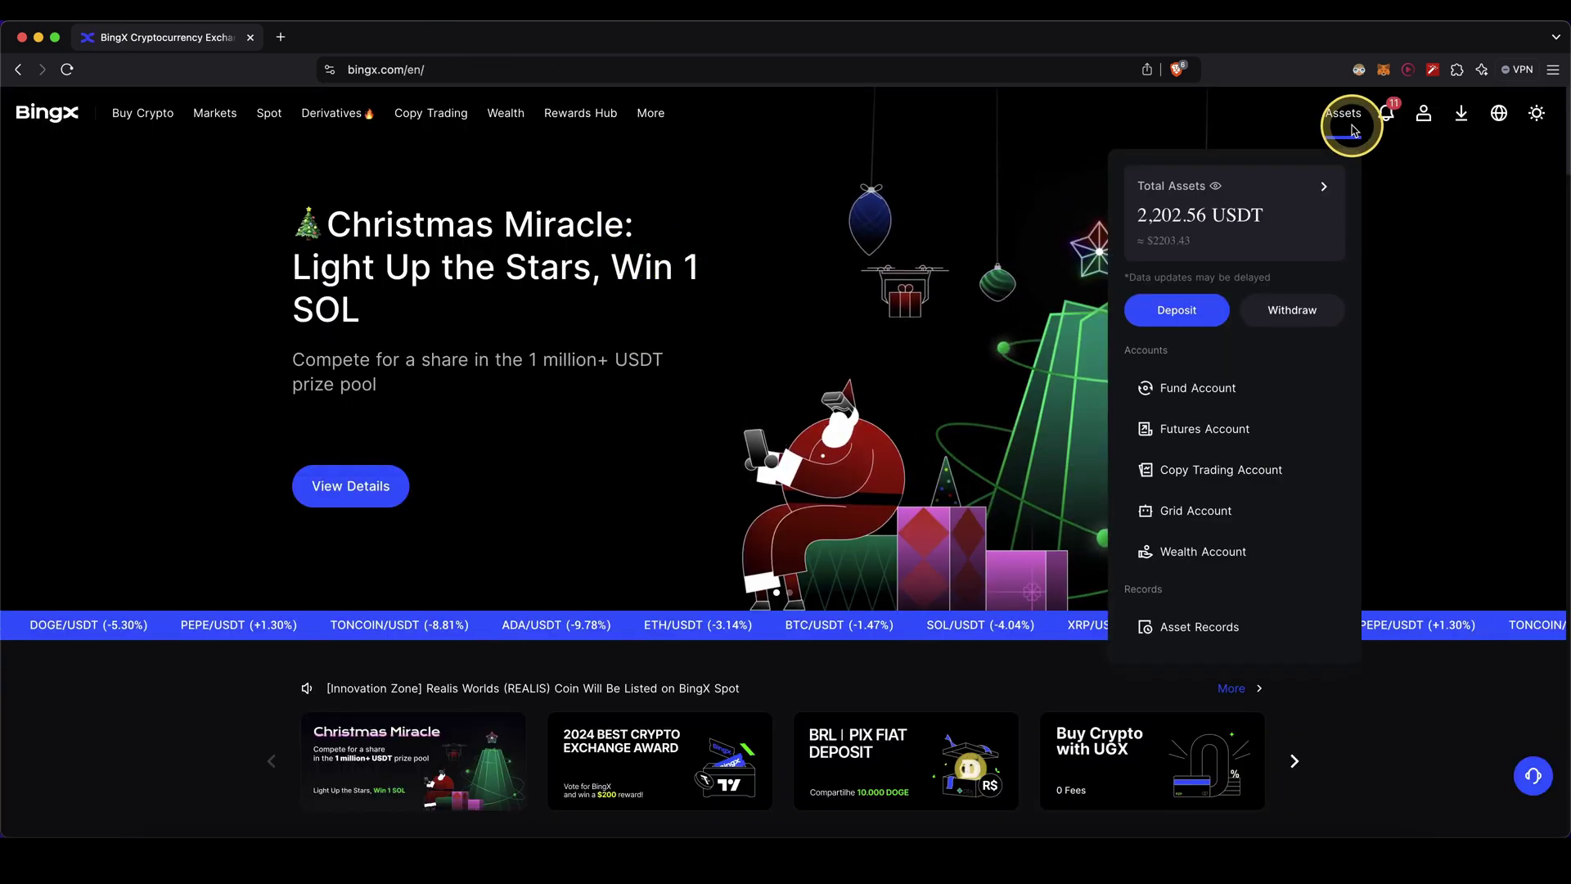
- On BingX's deposit page, keep USDT on BNB Smart Chain (BEP20) and copy the deposit address
click(1179, 317)
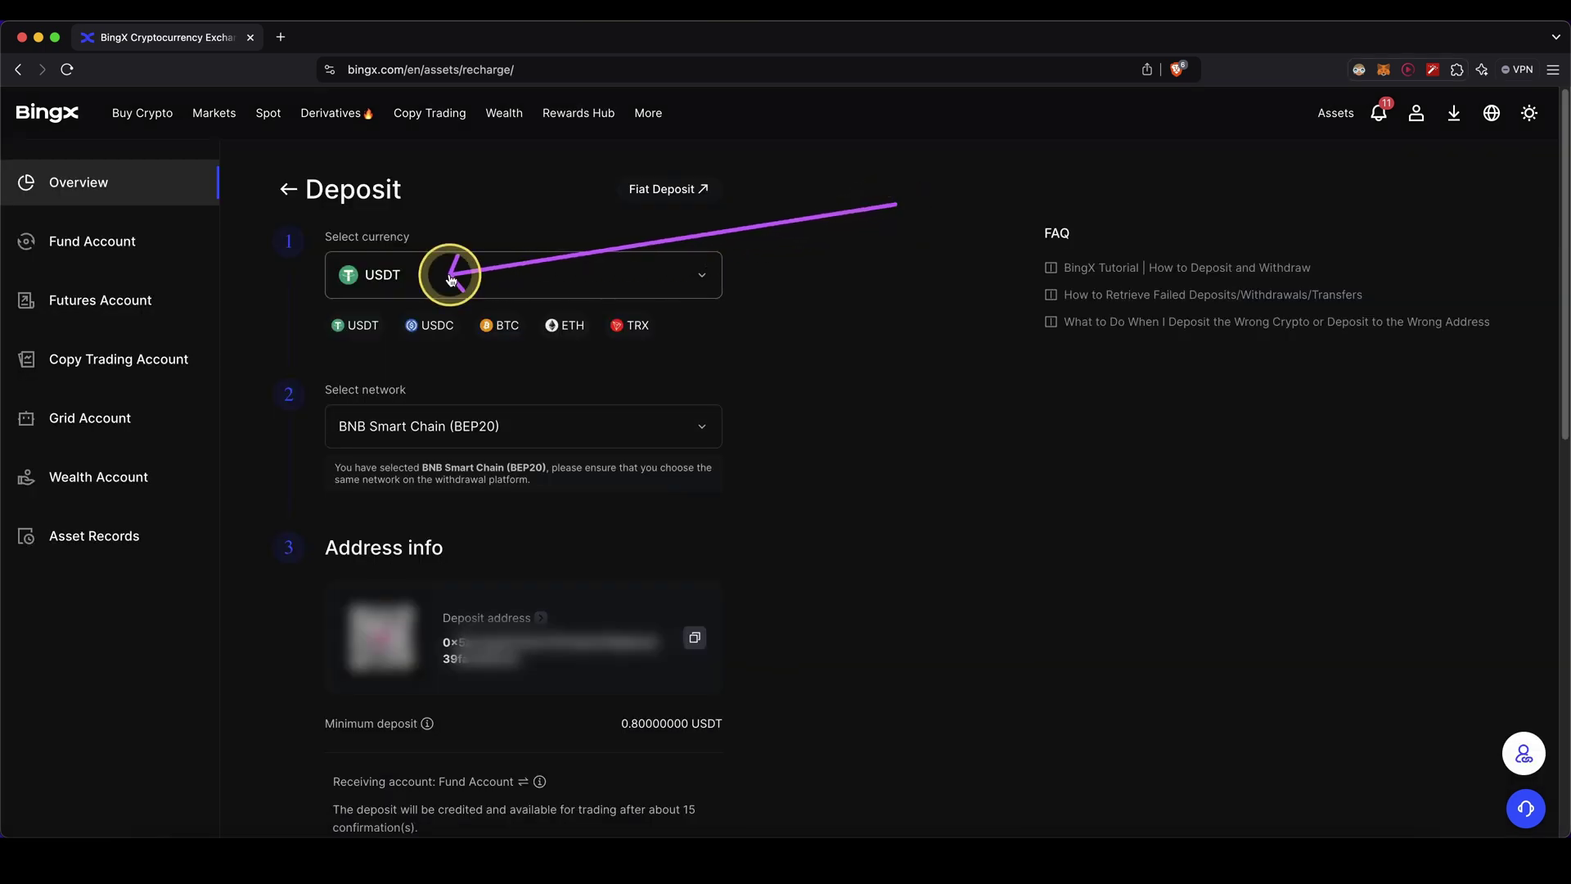
drag(1048, 474, 756, 443)
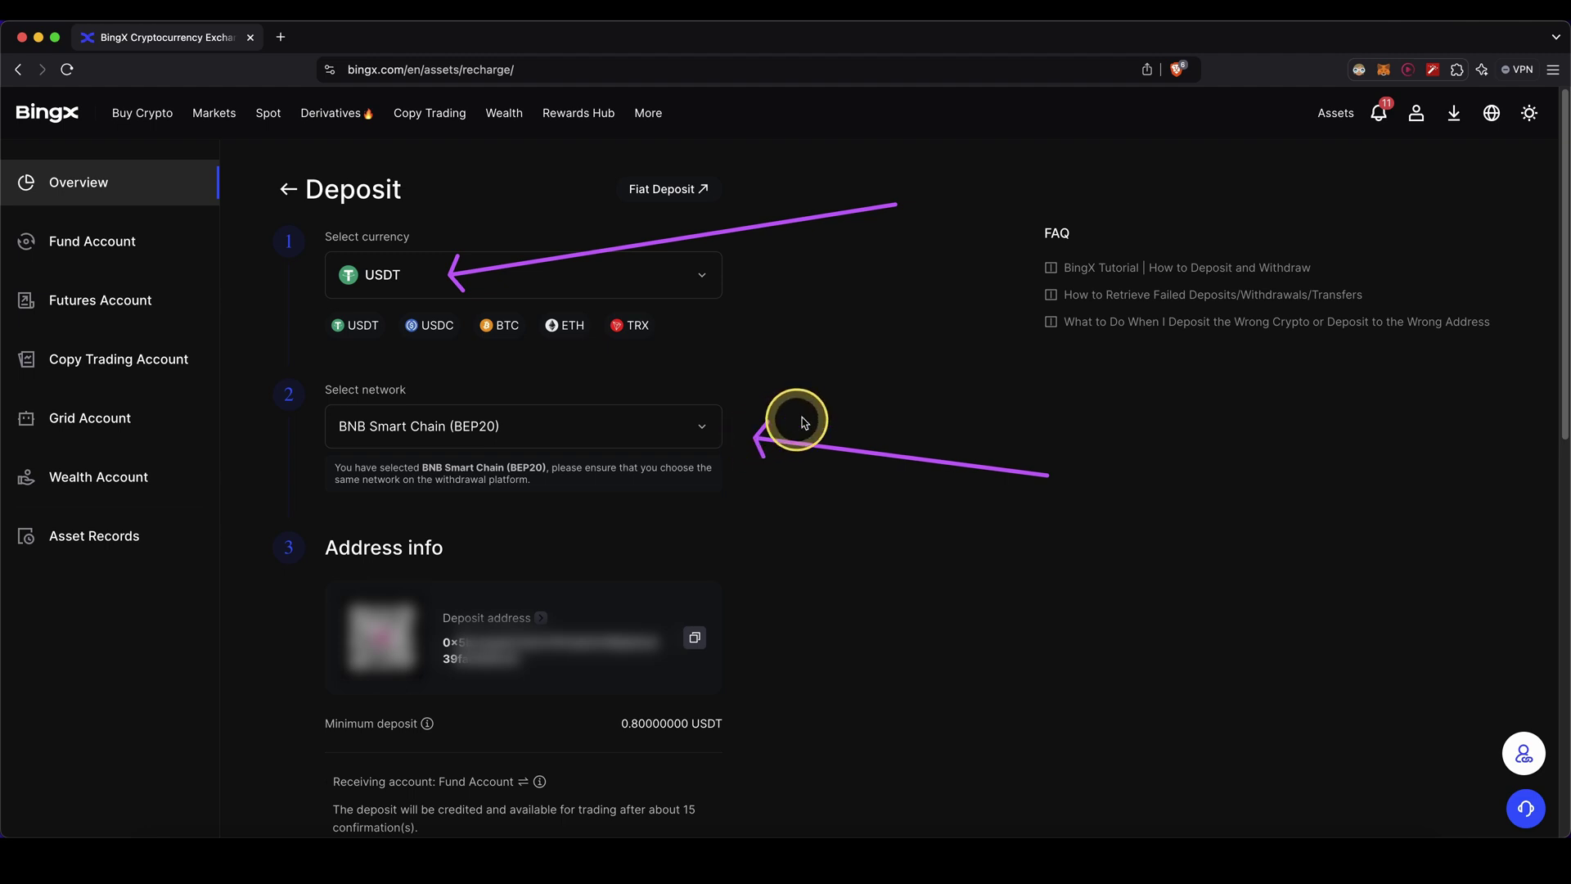
drag(1035, 590, 766, 629)
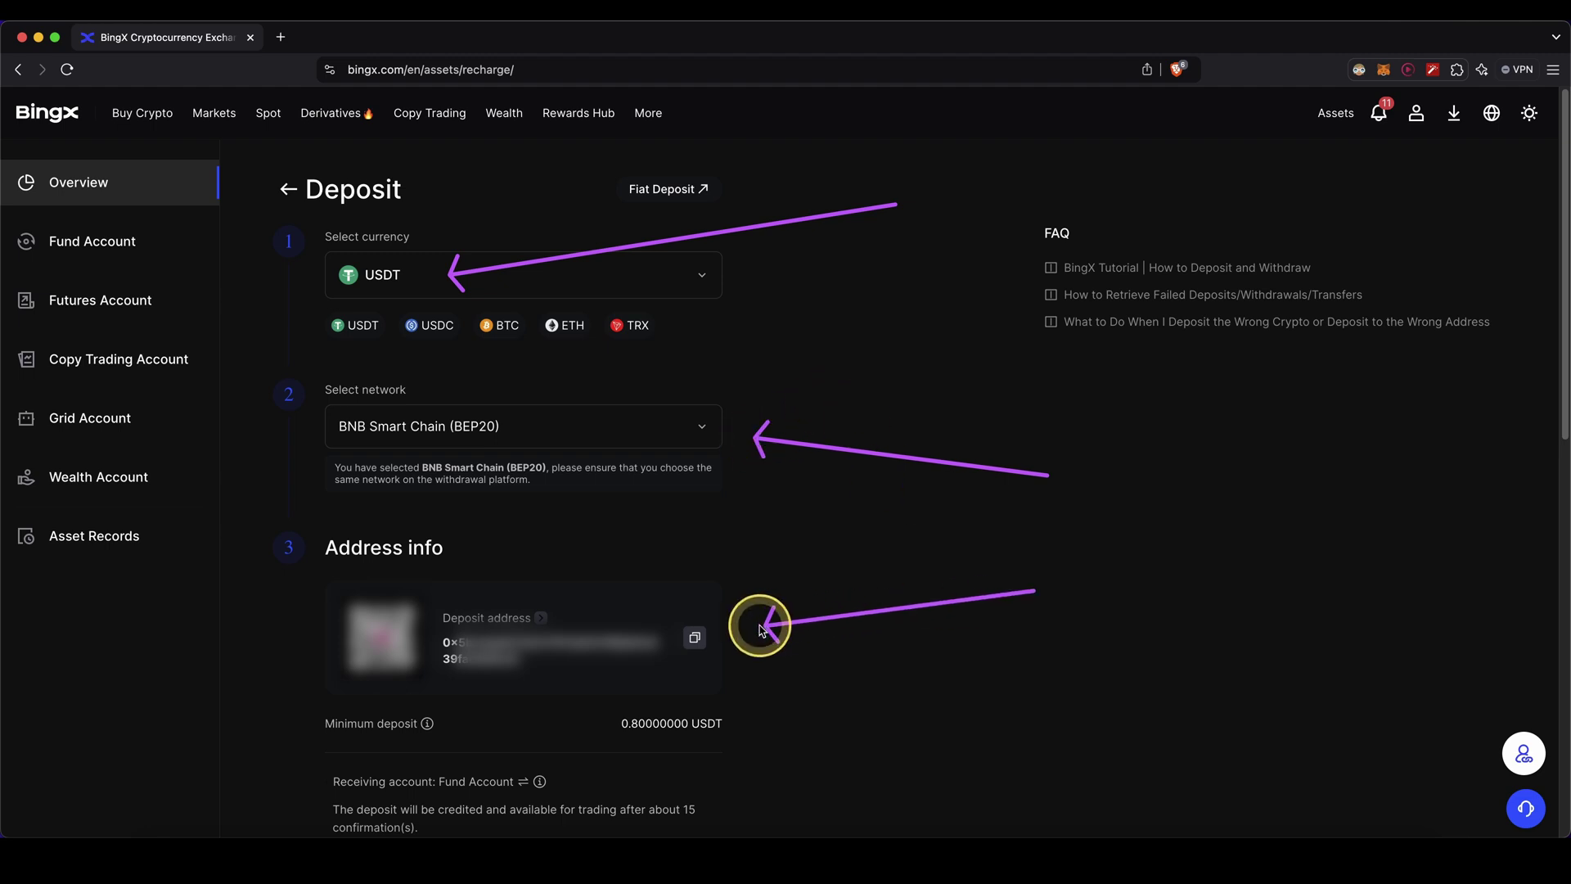
click(696, 640)
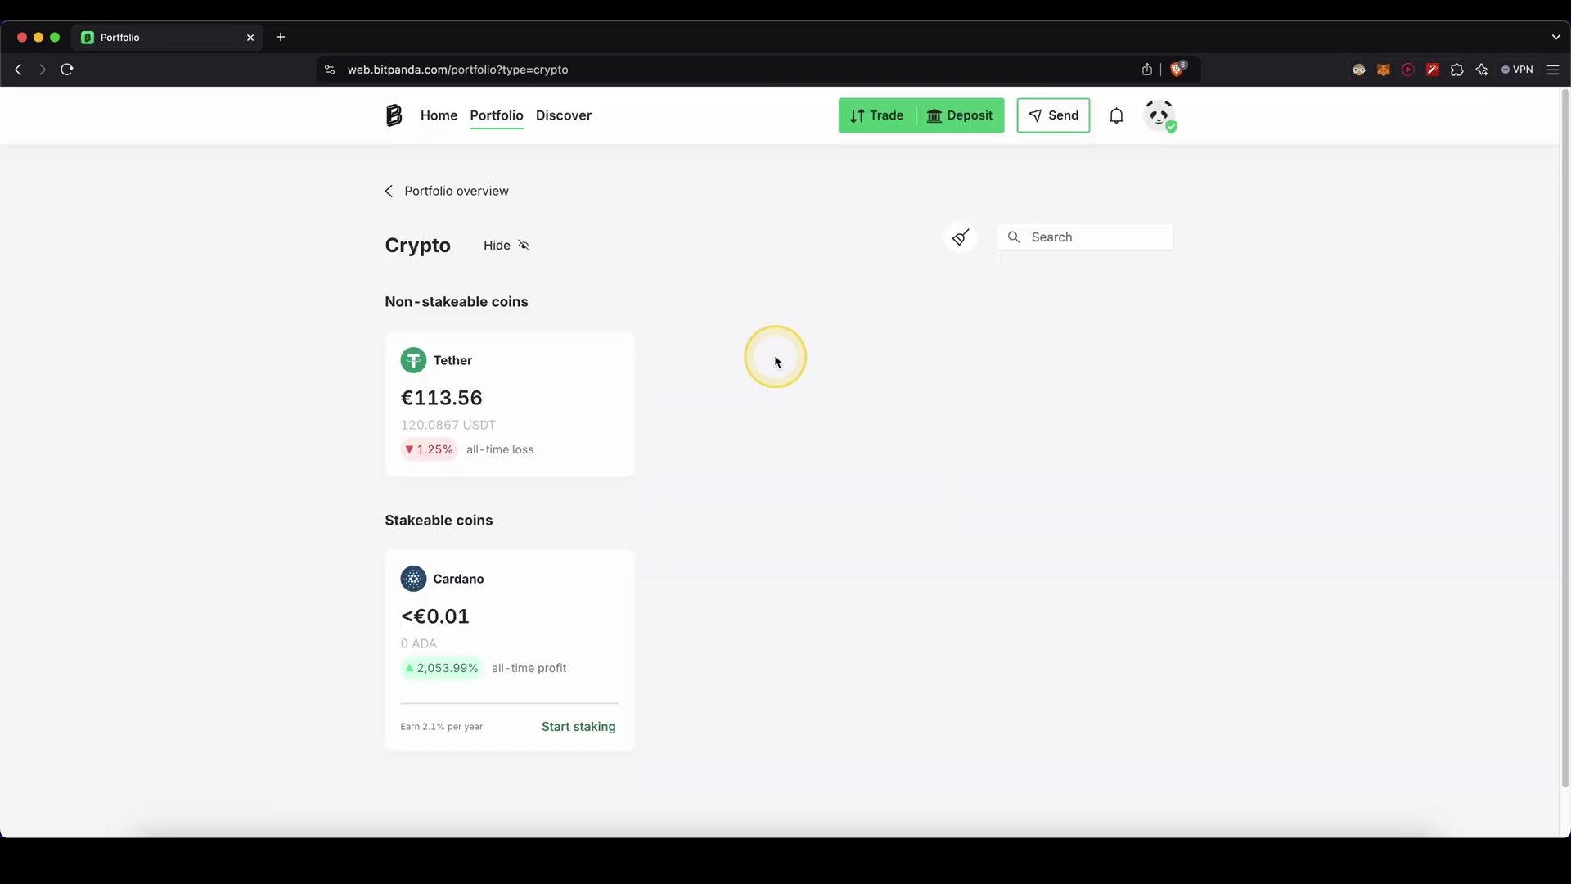
- Start a Tether send over the Bsc network and acknowledge the network warning
click(1042, 120)
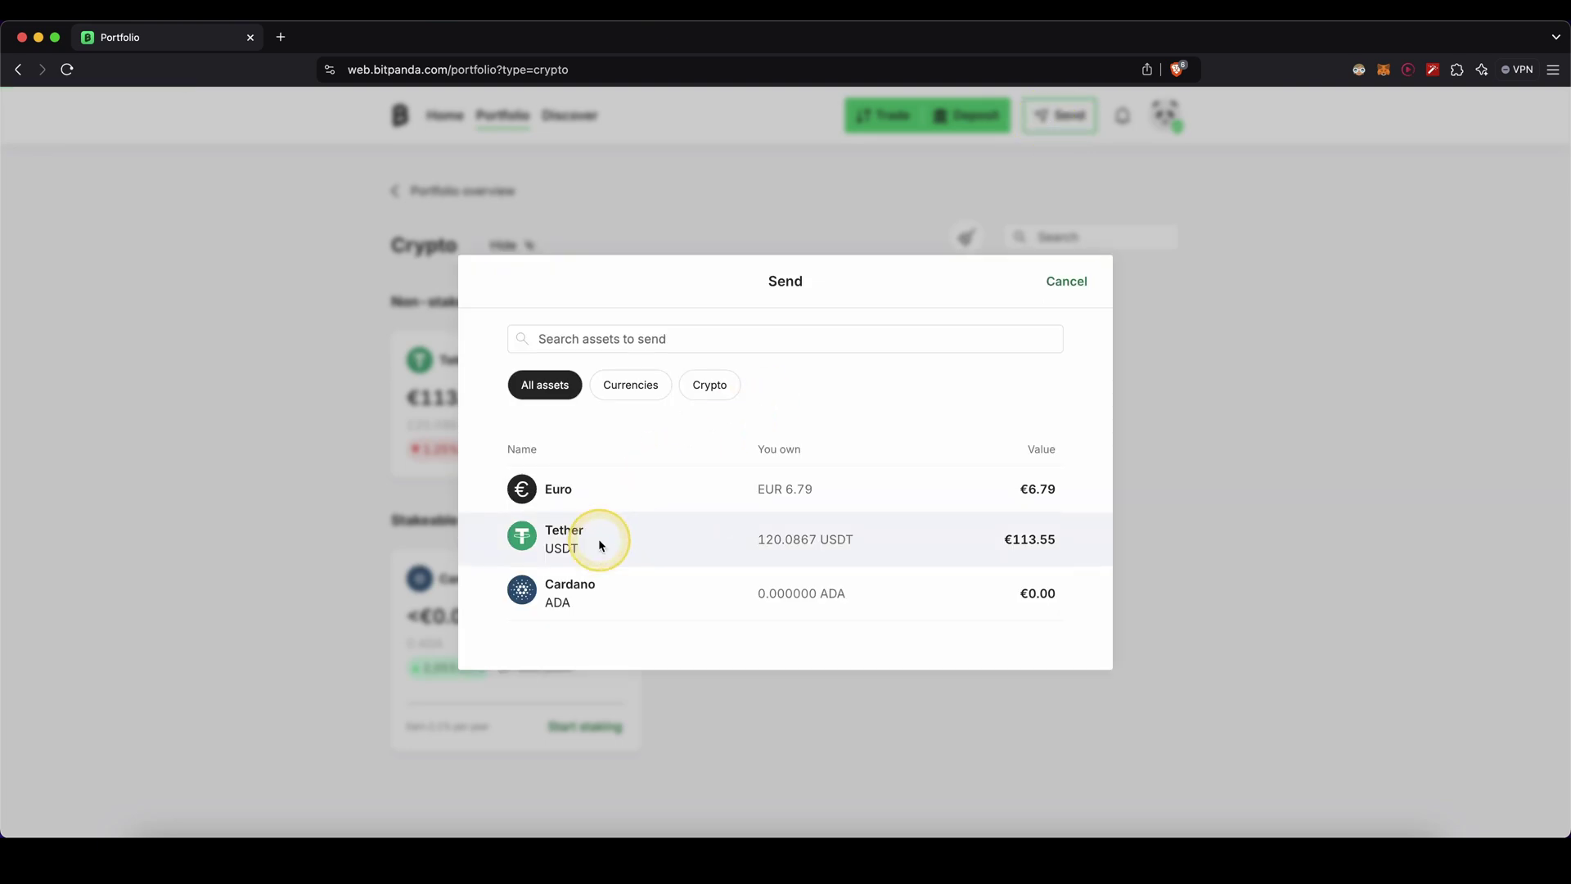
click(599, 542)
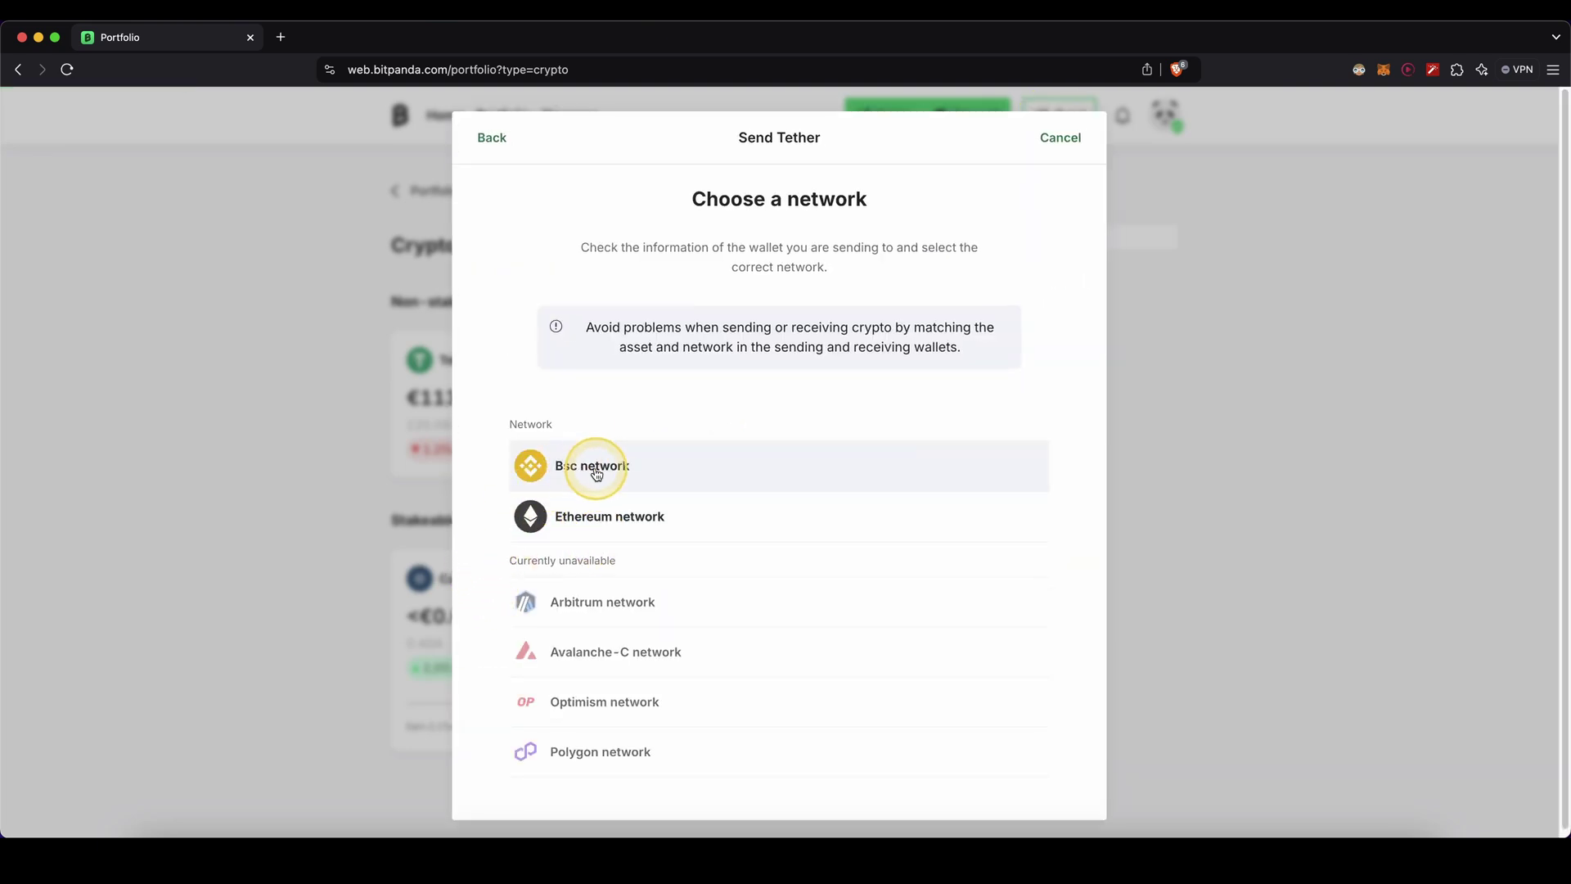
click(643, 475)
click(729, 631)
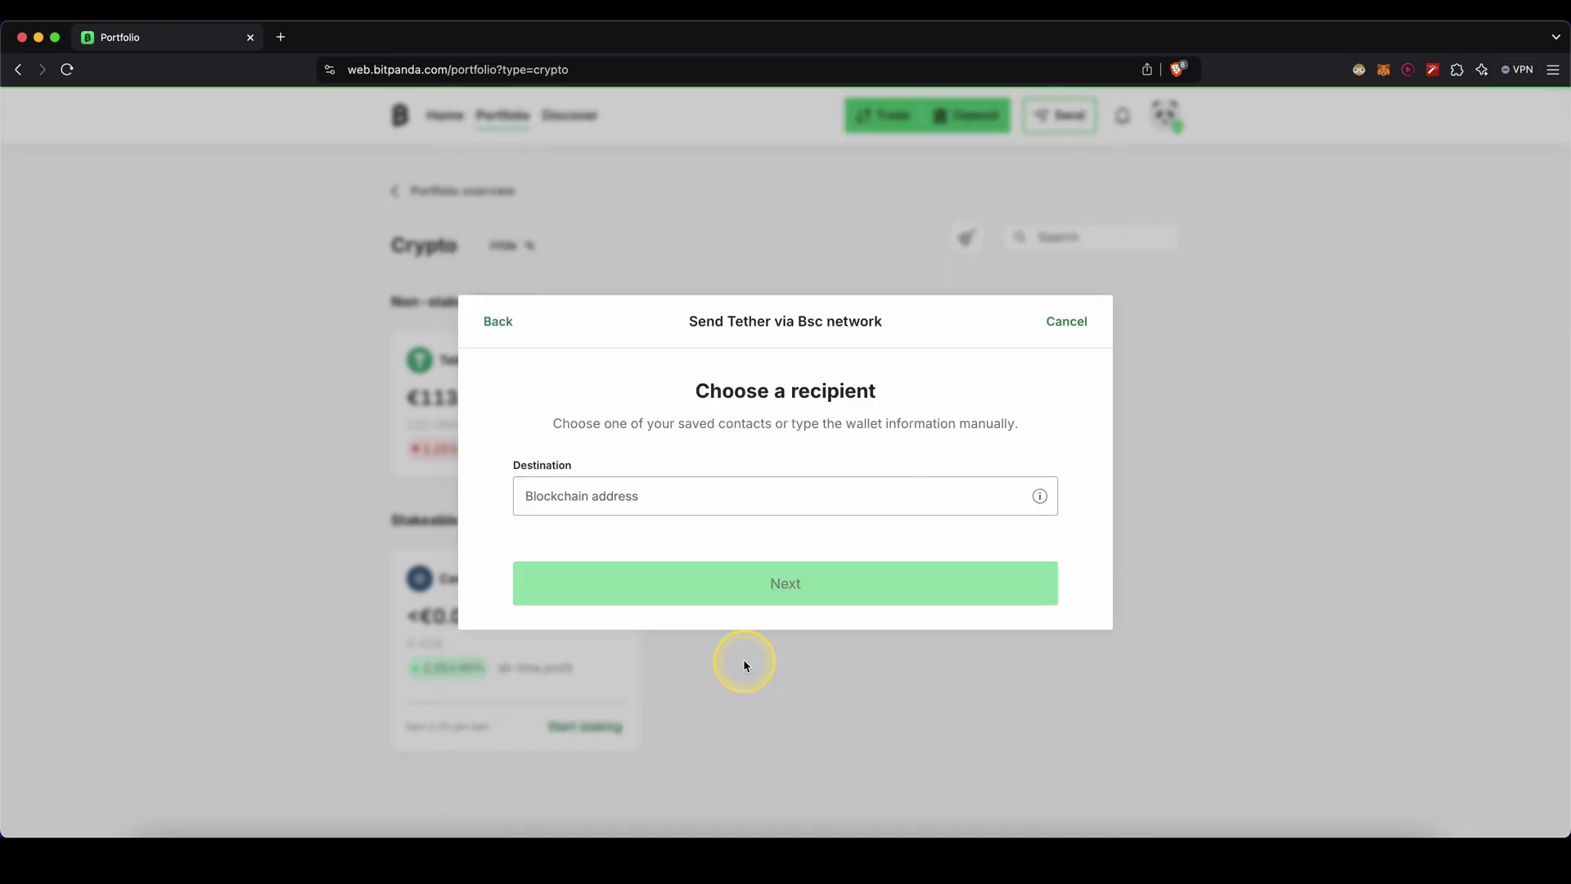
- Paste the copied BingX deposit address as the destination and continue
click(627, 494)
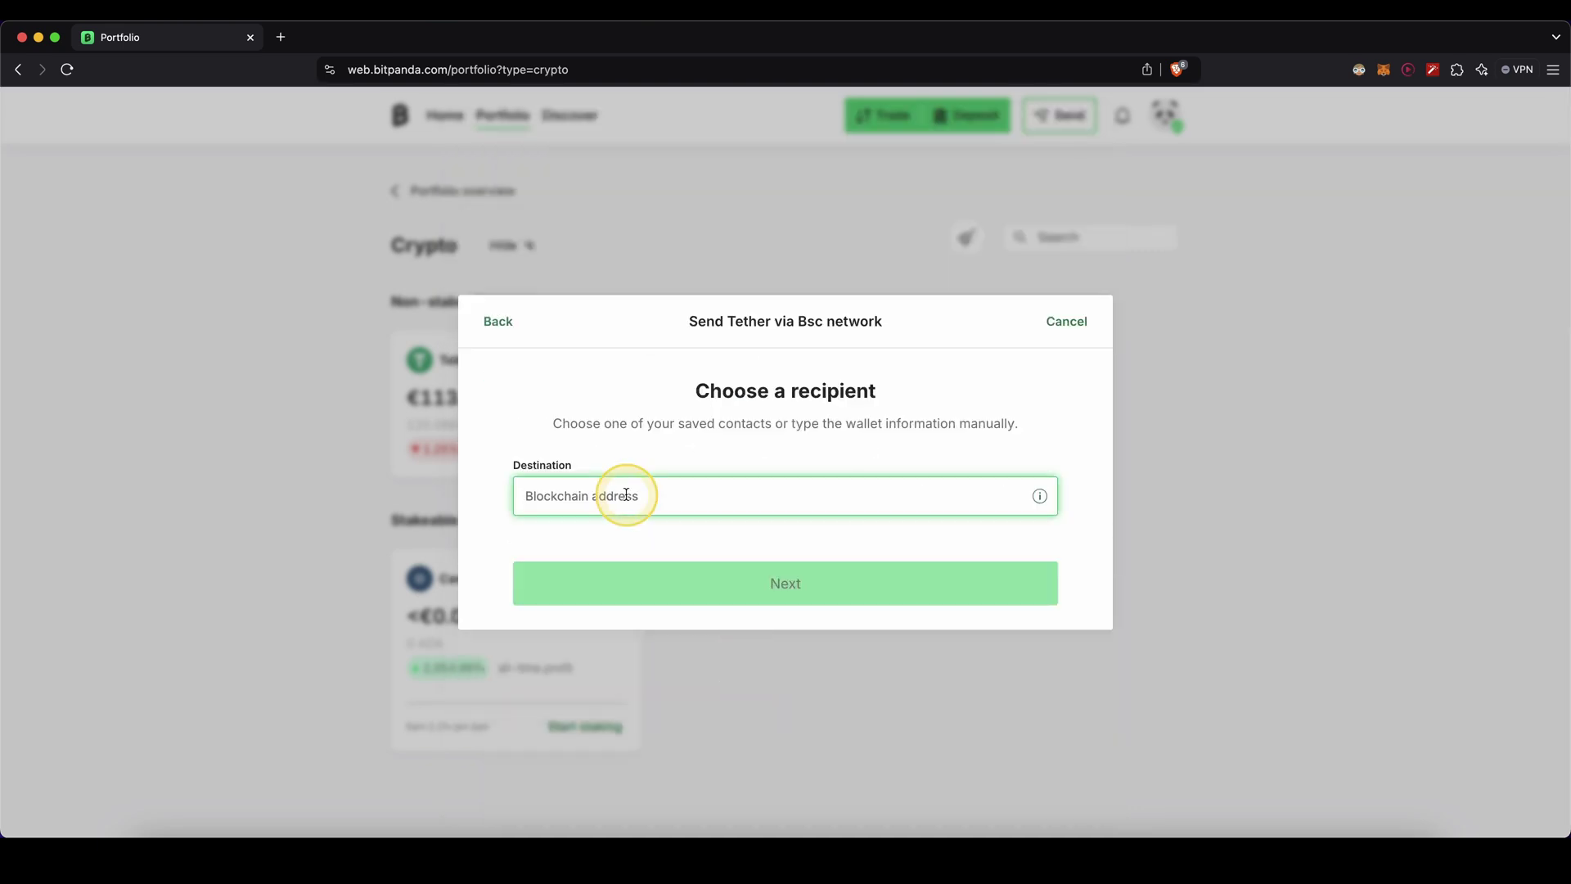
key(super+v)
click(712, 587)
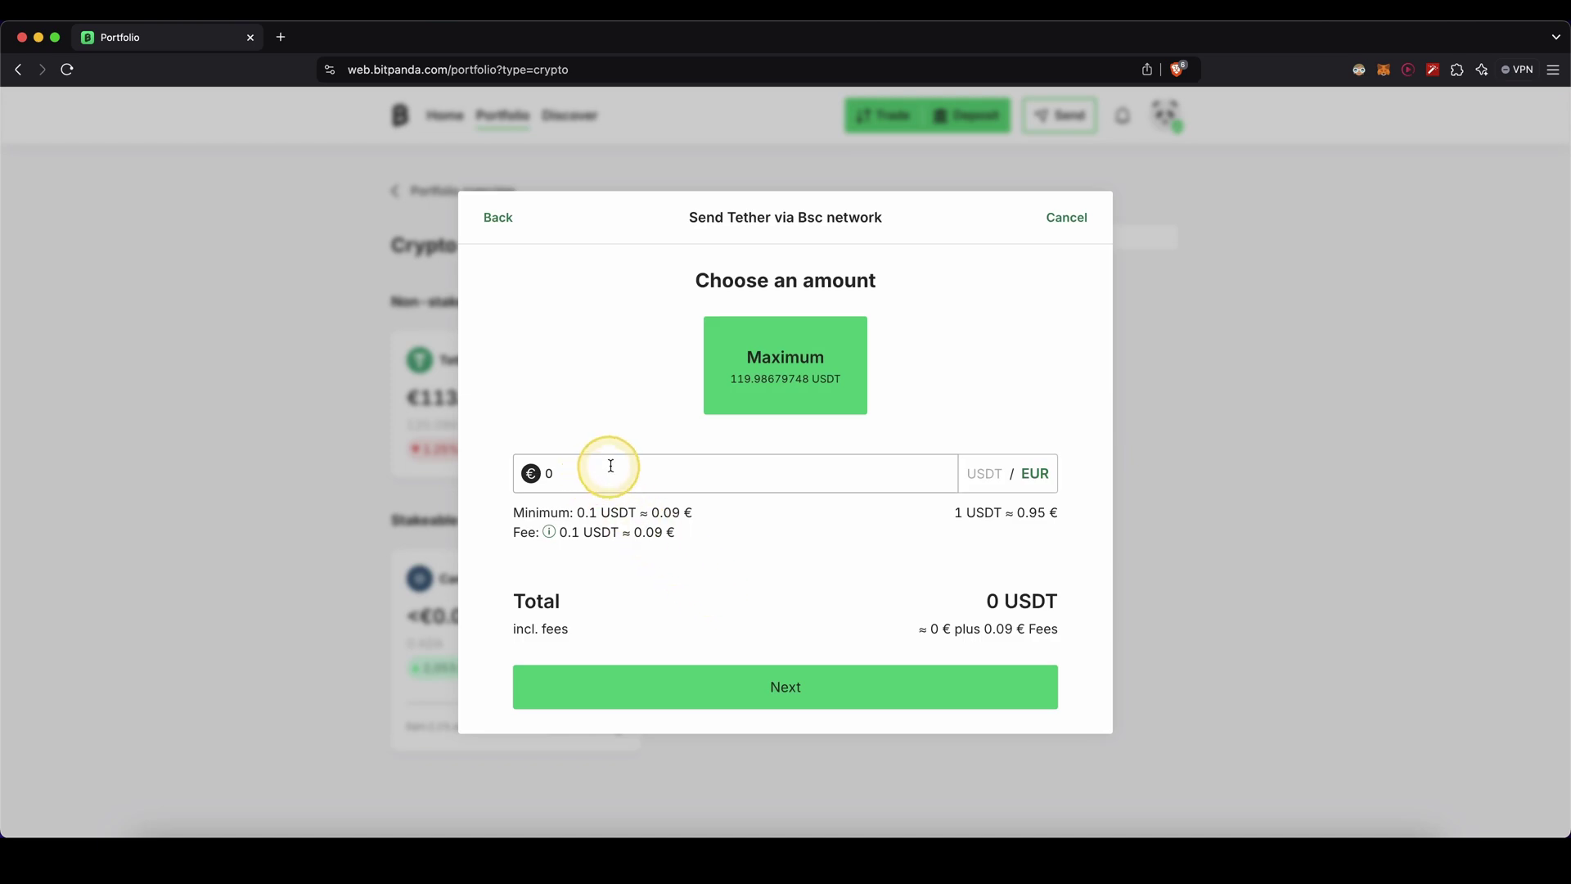
- Send the maximum amount (120.086797 USDT), confirm the recipient details and submit the transfer
click(767, 381)
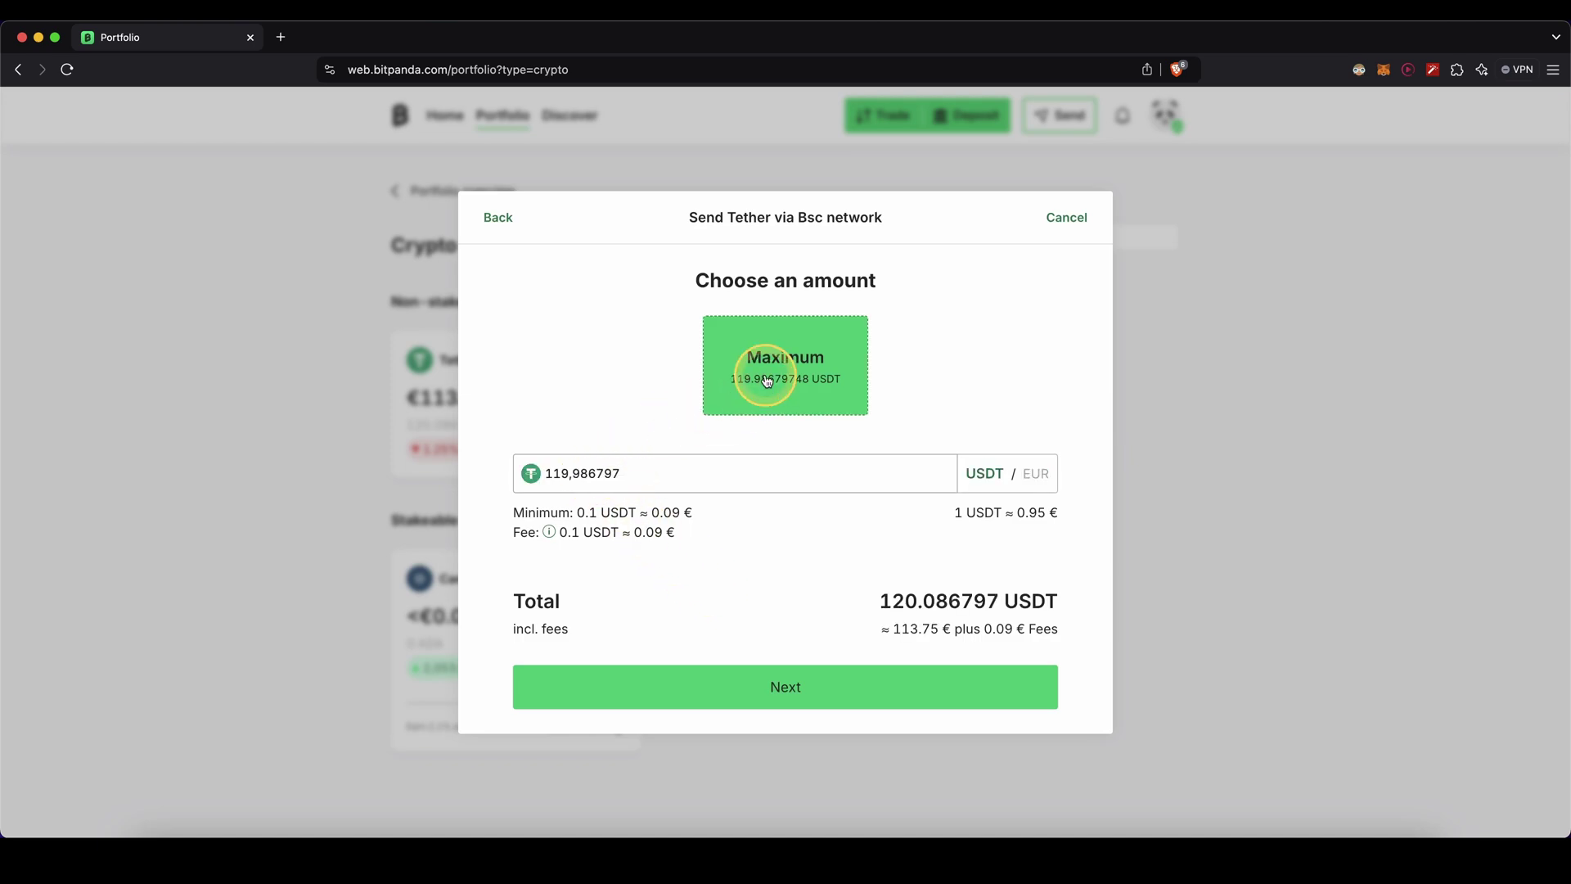
click(801, 691)
click(1074, 647)
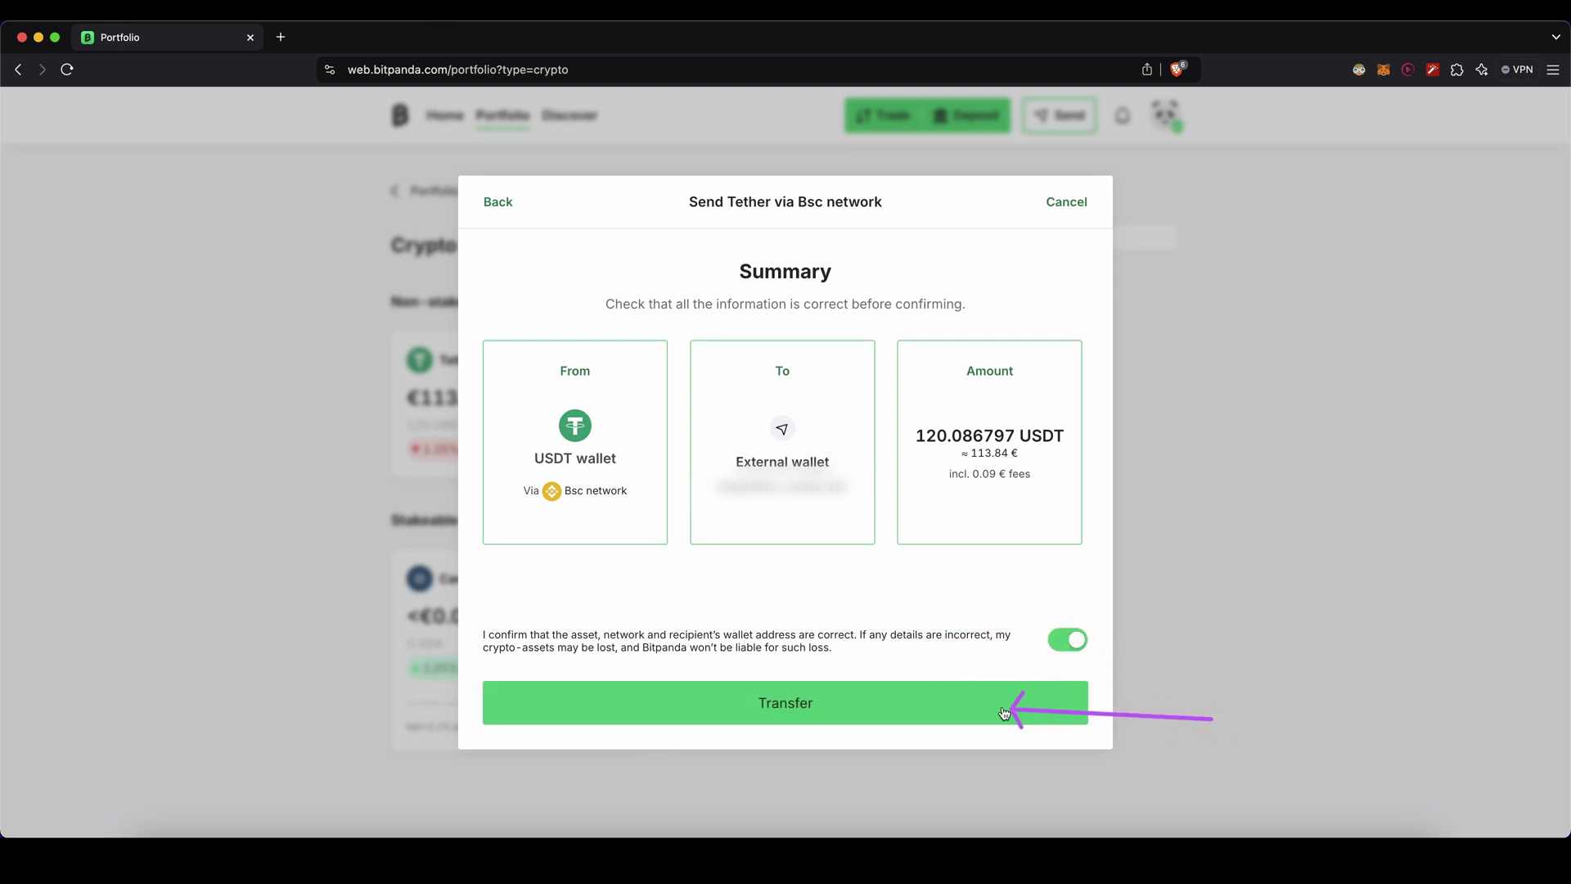
click(849, 712)
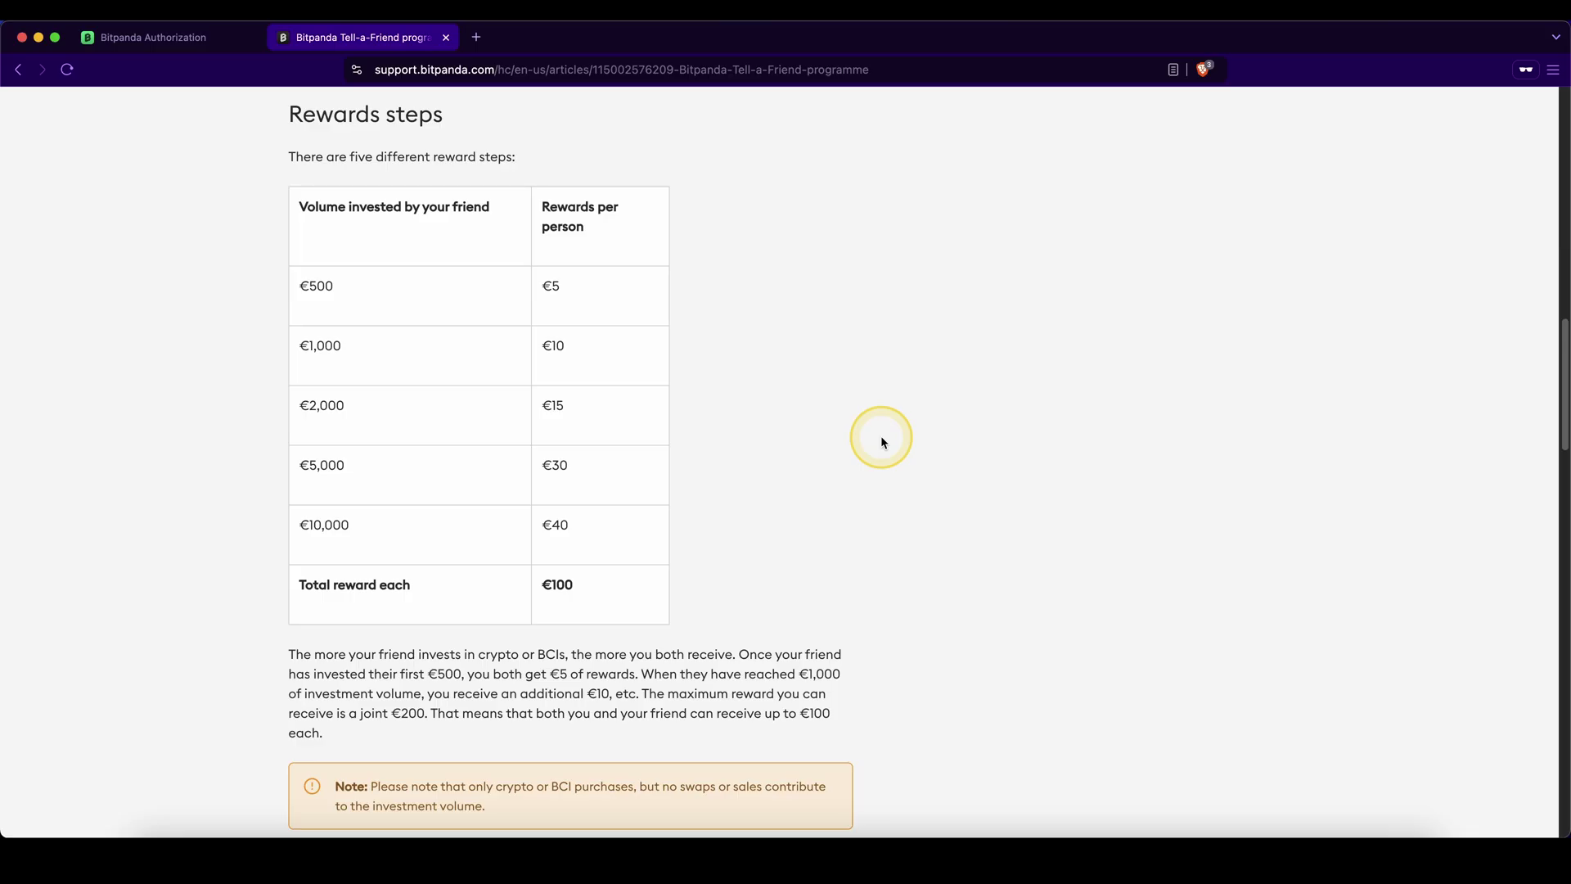
- Highlight the €100 total referral reward and the registration form down to Create account
drag(880, 441, 602, 592)
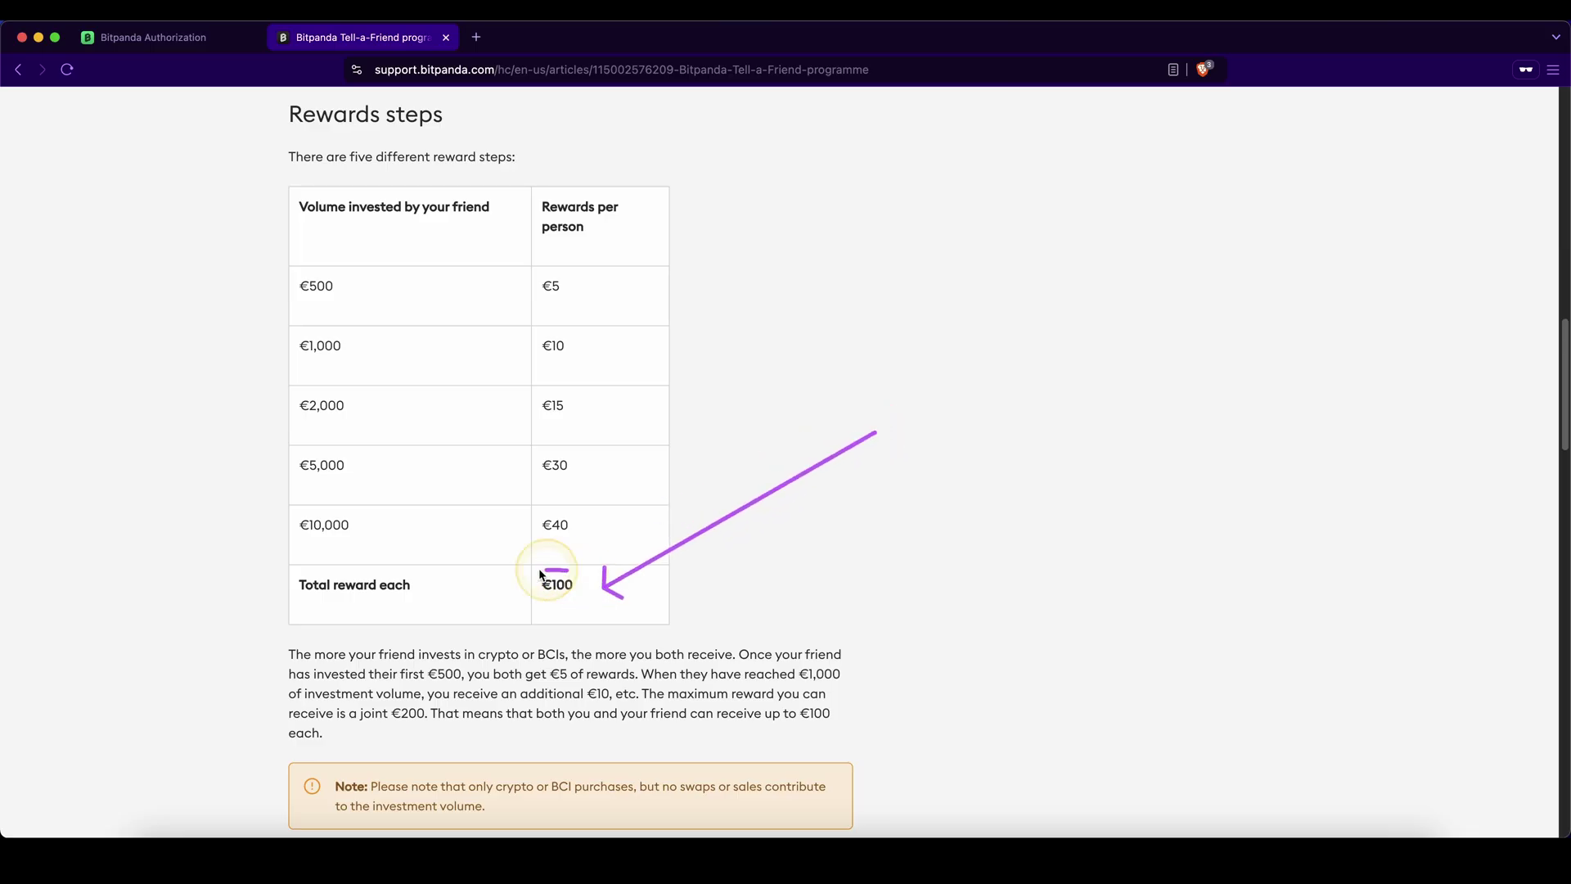
drag(393, 370, 387, 745)
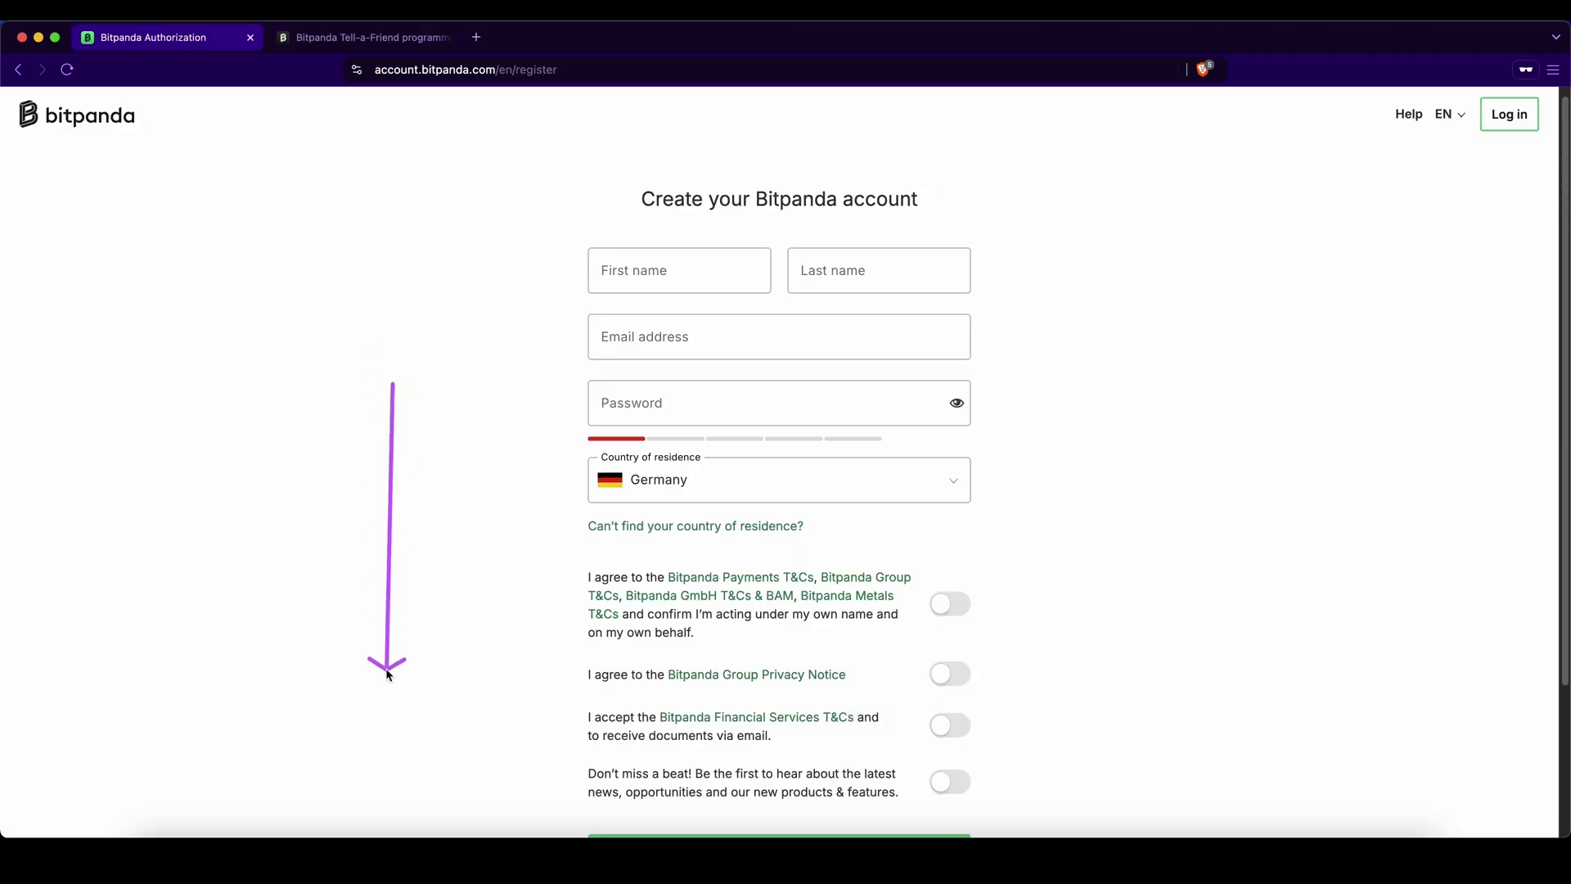
drag(1235, 222, 958, 387)
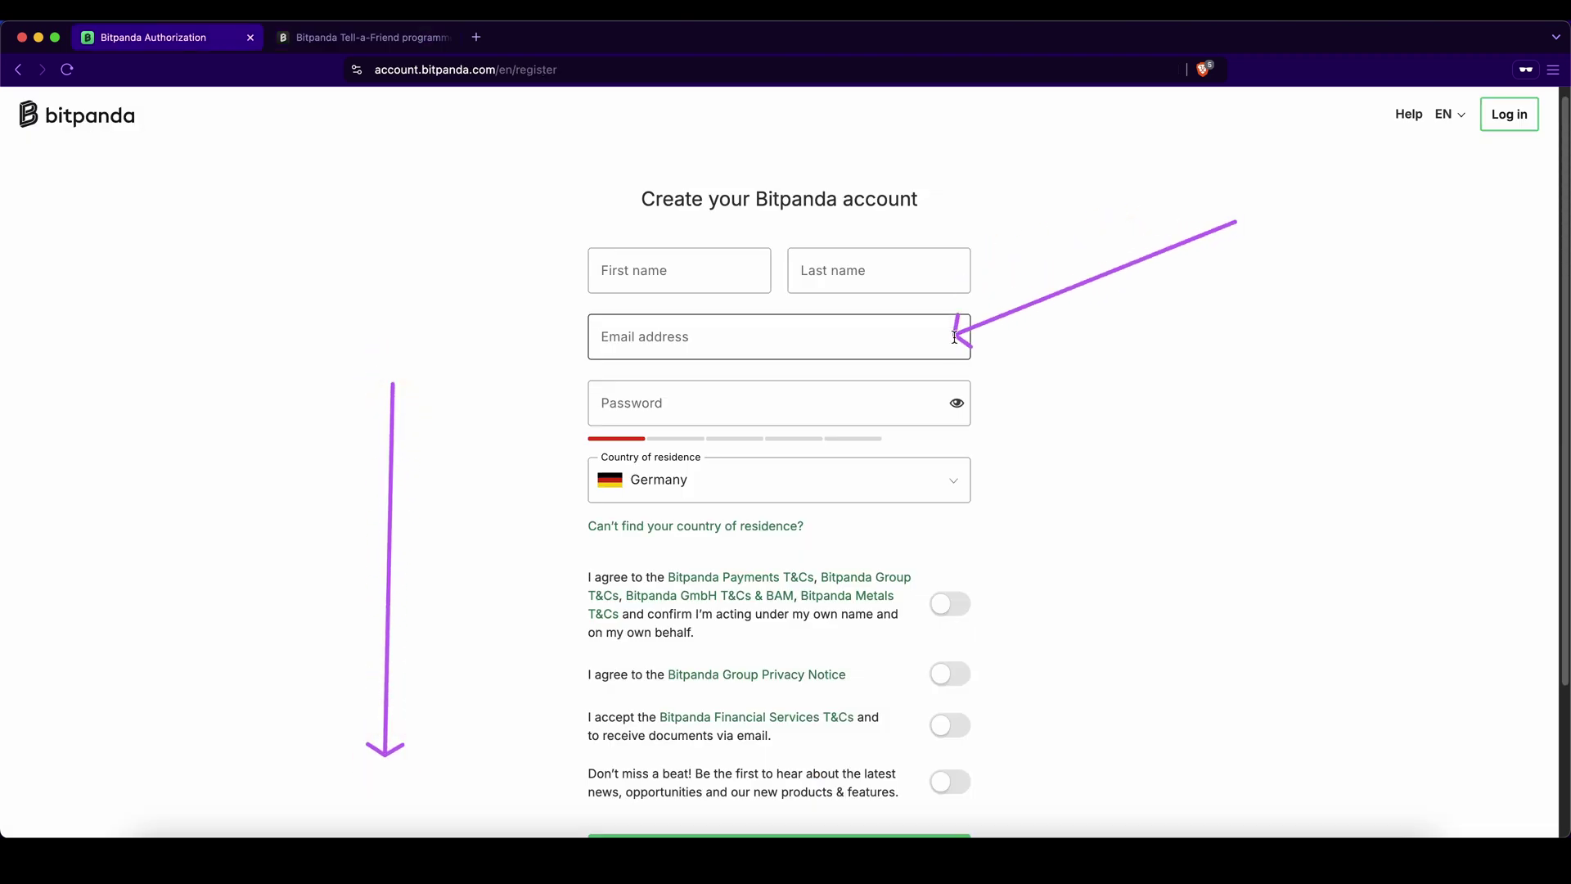
scroll(966, 448, down, 1)
scroll(965, 449, down, 2)
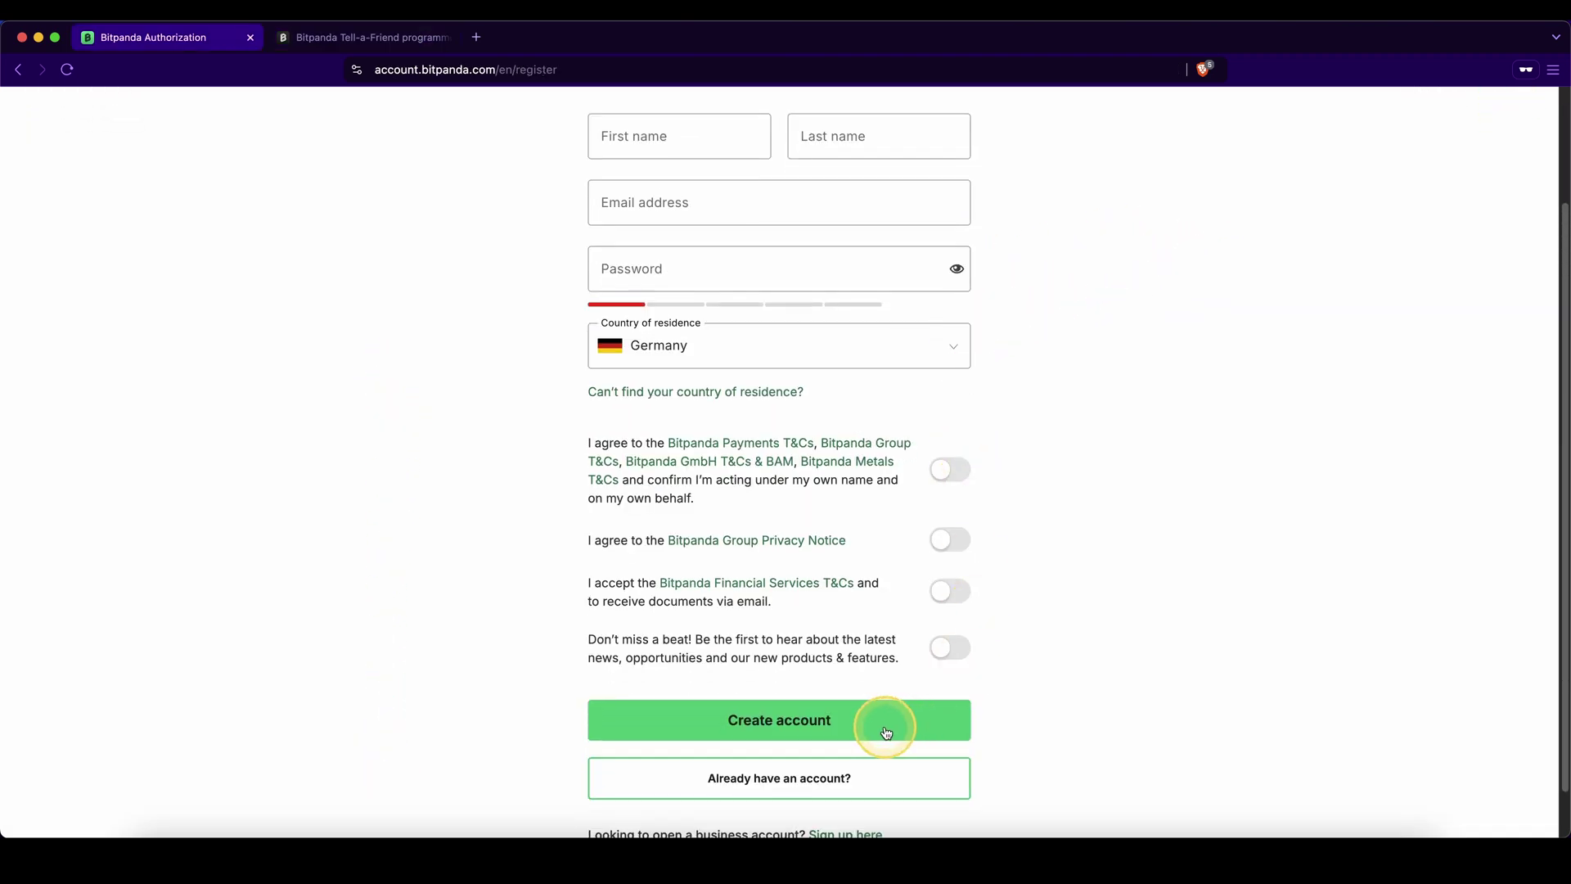